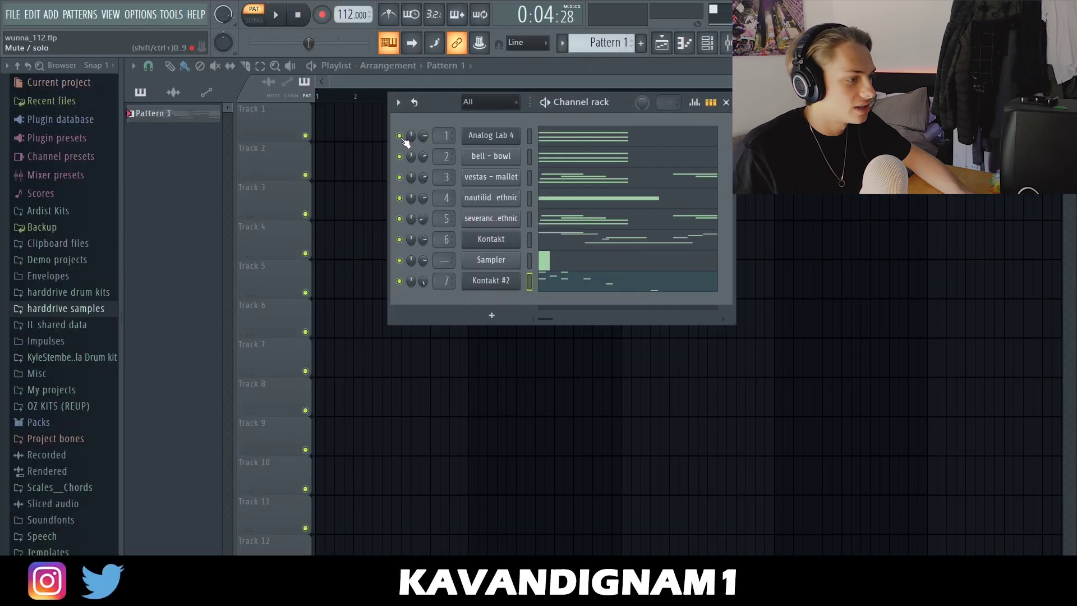
- Solo the Analog Lab 4 channel and open its notes in the piano roll
{"action": "right_click", "coordinate": [403, 137]}
{"action": "left_click", "coordinate": [416, 140]}
{"action": "scroll", "coordinate": [570, 205], "scroll_direction": "down", "scroll_amount": 3}
{"action": "key", "text": "F6"}
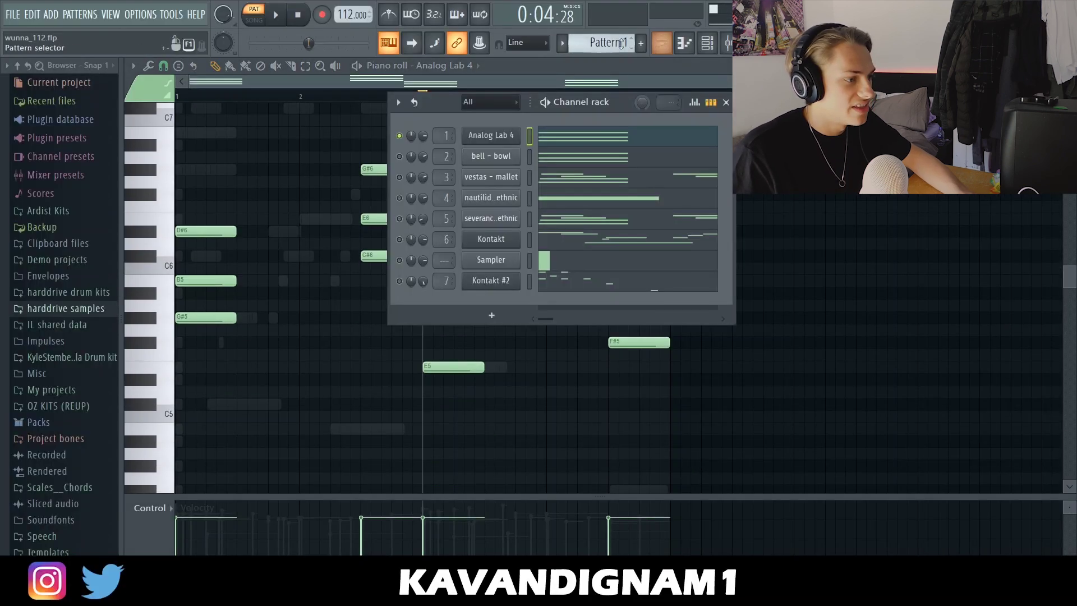
- Review the piano roll notes of the bell - bowl, vestas - mallet and Kontakt channels
{"action": "left_click", "coordinate": [578, 156]}
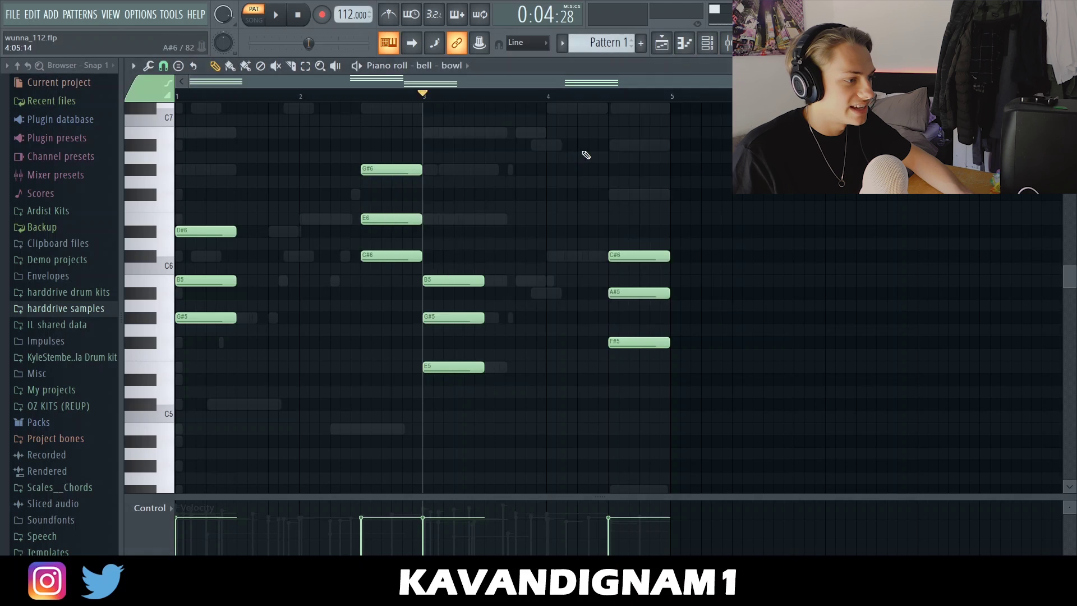
{"action": "left_click", "coordinate": [707, 49]}
{"action": "left_click", "coordinate": [583, 179]}
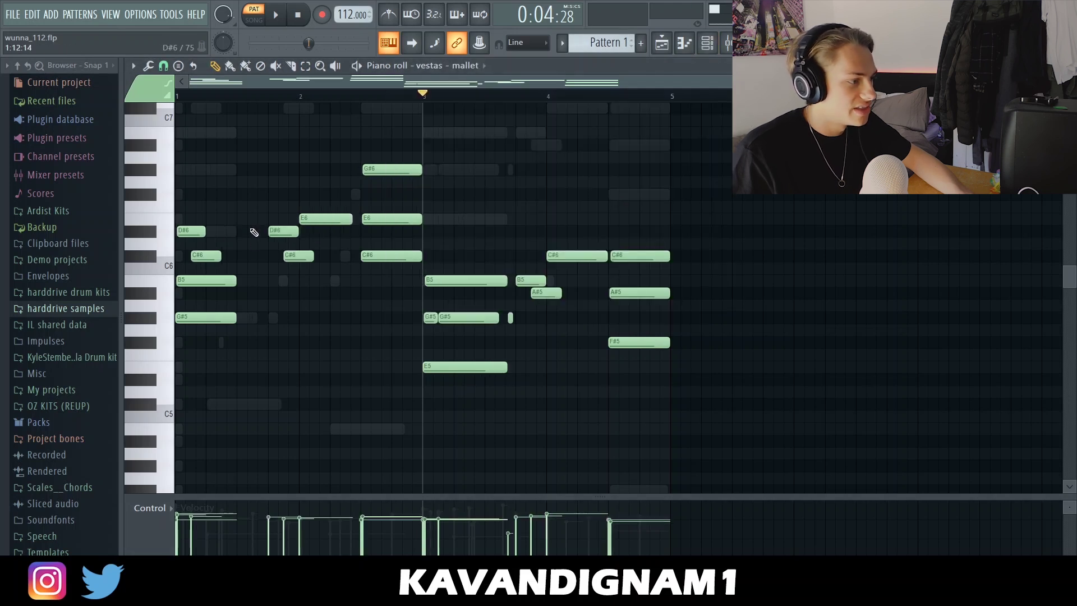
{"action": "left_click", "coordinate": [708, 48]}
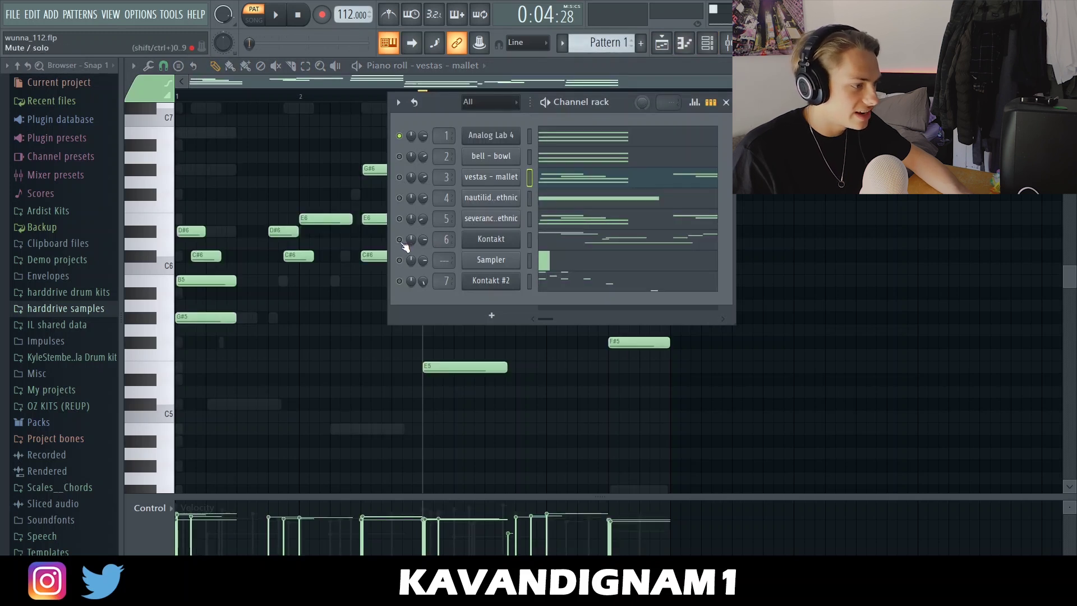
{"action": "left_click", "coordinate": [602, 240]}
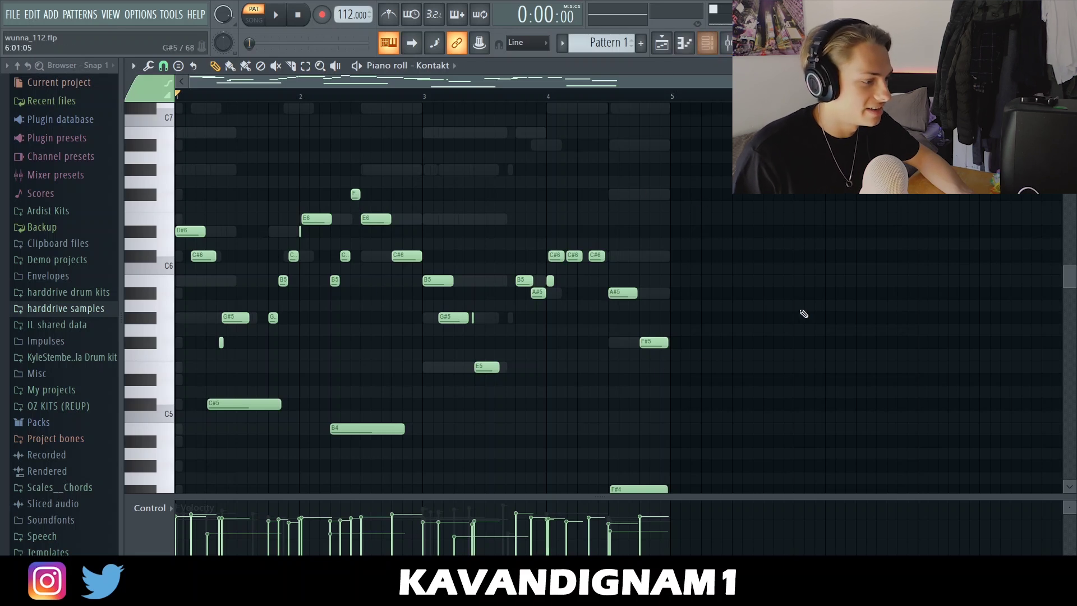
- Show the playlist arrangement, stop its playback and re-enable all the muted playlist tracks
{"action": "key", "text": "F5"}
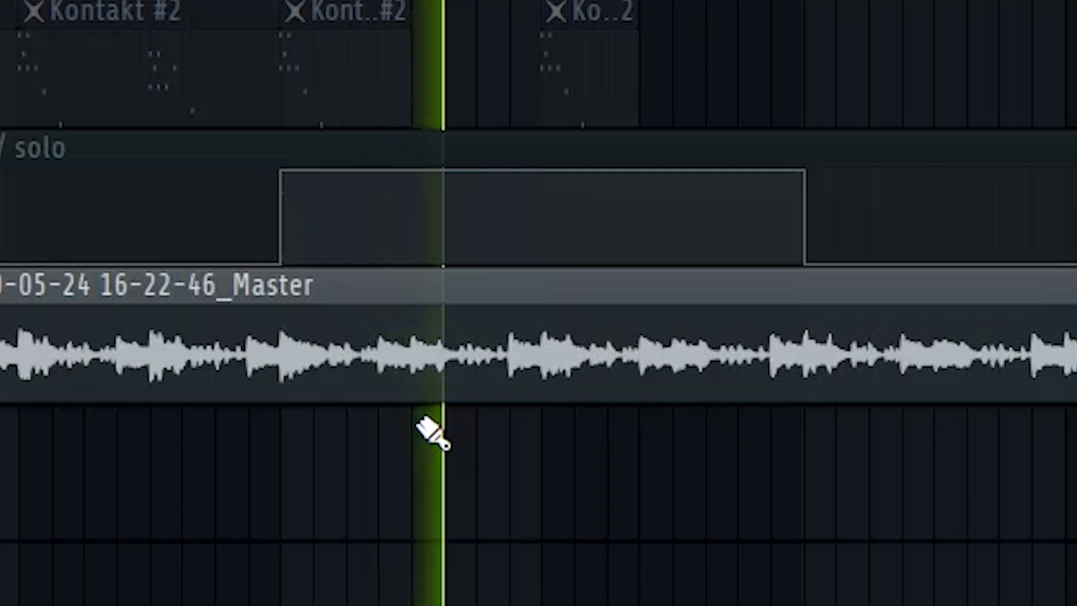
{"action": "key", "text": "space"}
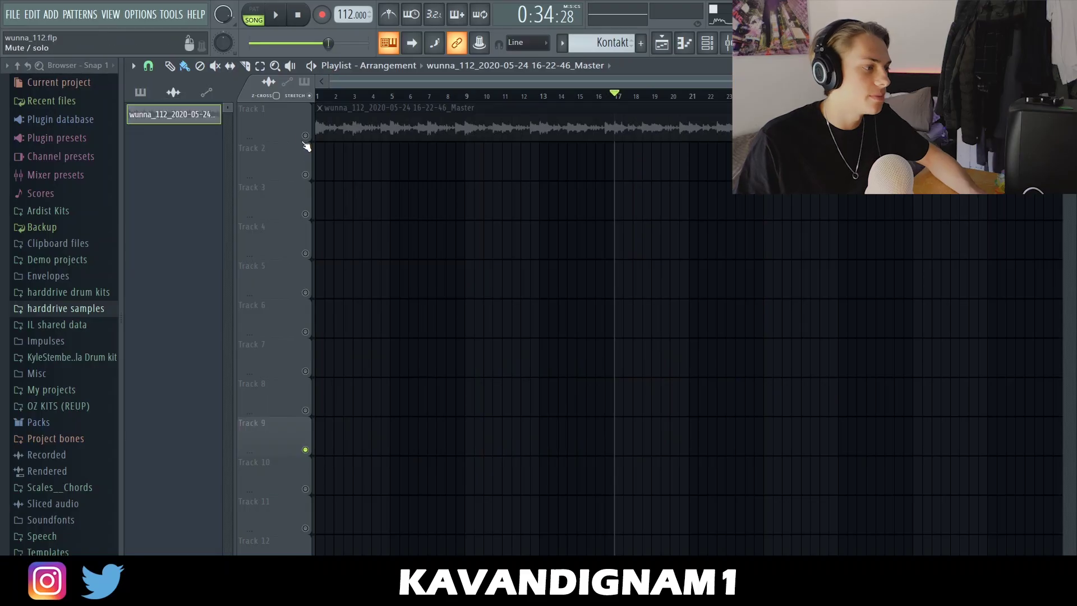
{"action": "right_click", "coordinate": [307, 137]}
{"action": "key", "text": "Escape"}
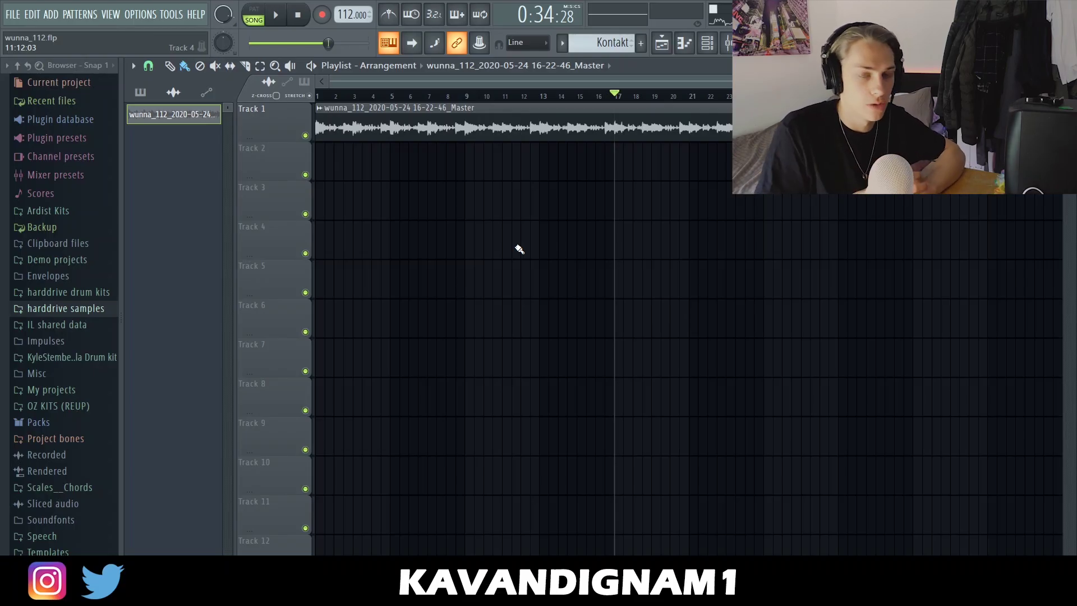
- Play the rendered melody and adjust band 1 and the high band 6 in Fruity Parametric EQ 2 on mixer insert 12
{"action": "key", "text": "space"}
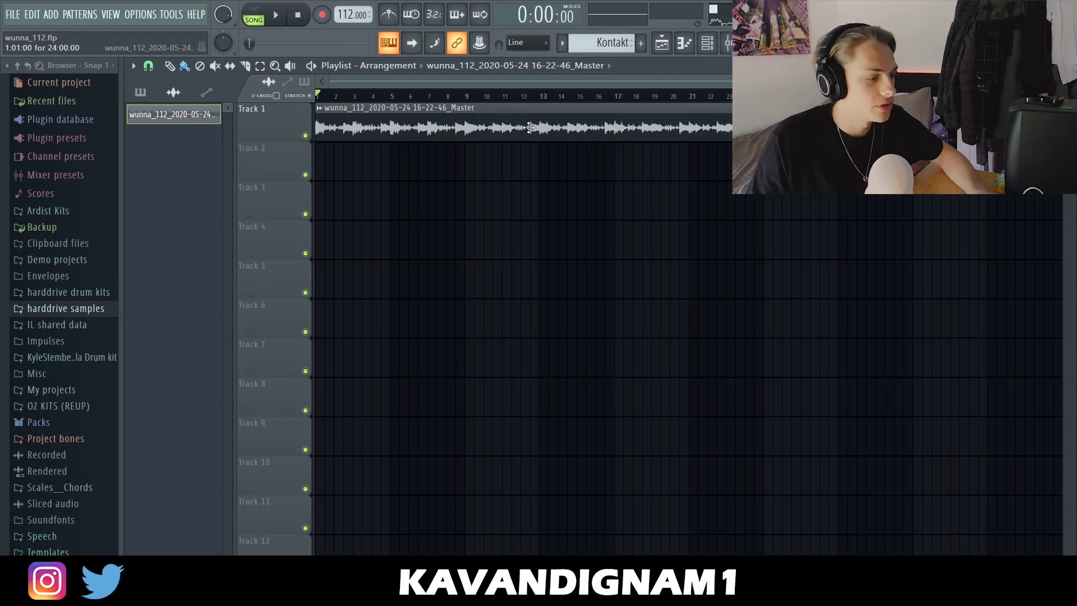
{"action": "double_click", "coordinate": [529, 128]}
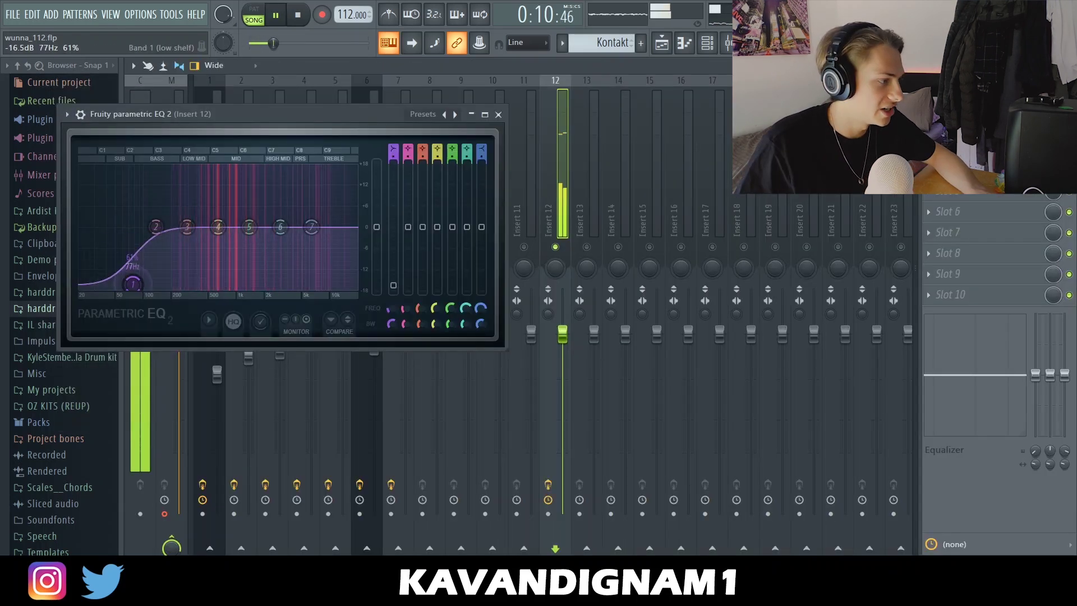
{"action": "mouse_move", "coordinate": [149, 235]}
{"action": "left_mouse_down"}
{"action": "mouse_move", "coordinate": [159, 230]}
{"action": "mouse_move", "coordinate": [136, 236]}
{"action": "left_mouse_up"}
{"action": "left_click_drag", "start_coordinate": [280, 226], "coordinate": [354, 268]}
{"action": "left_click", "coordinate": [498, 115]}
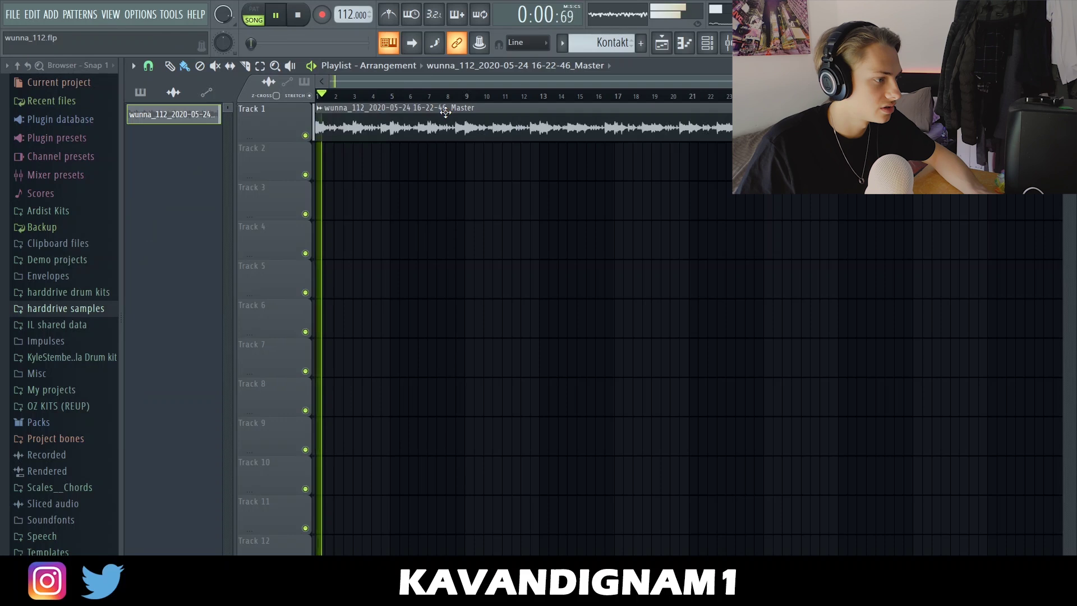
- Inspect the channel settings of the rendered melody clip on Track 1, including its mixer routing and time stretching
{"action": "double_click", "coordinate": [445, 112]}
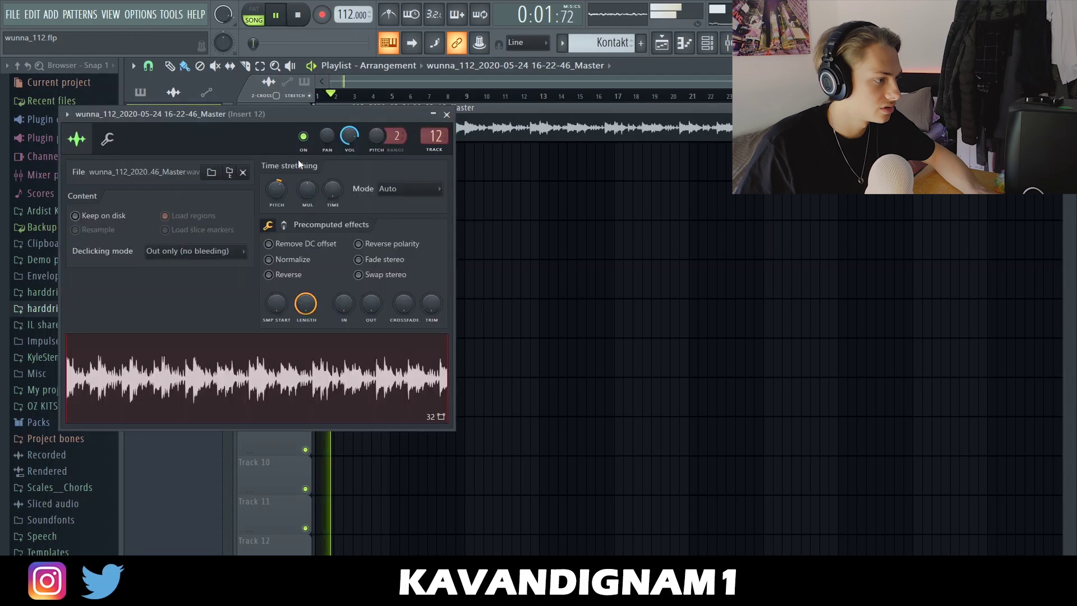
{"action": "left_click", "coordinate": [448, 114]}
{"action": "left_click", "coordinate": [11, 14]}
{"action": "left_click", "coordinate": [48, 150]}
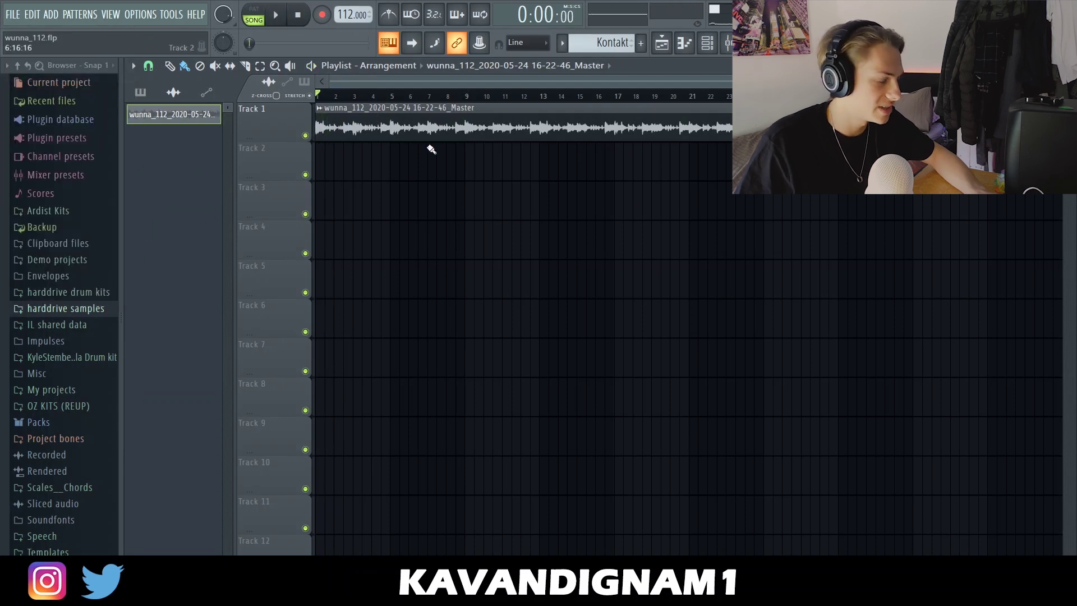
- Play the rendered melody from the start and check the Master track in the mixer
{"action": "key", "text": "space"}
{"action": "left_click", "coordinate": [13, 14]}
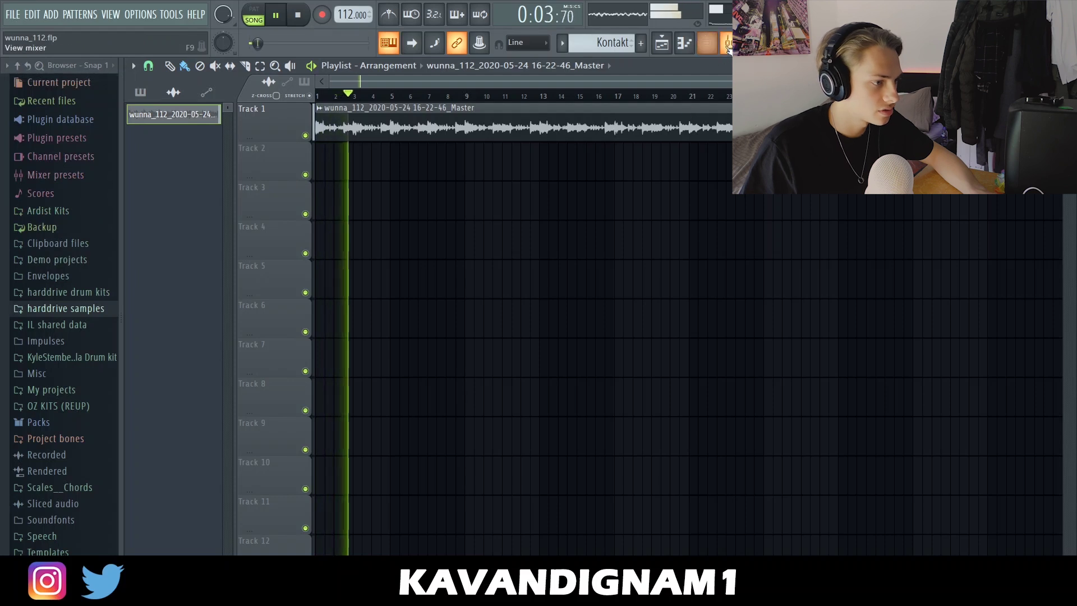
{"action": "left_click", "coordinate": [707, 43]}
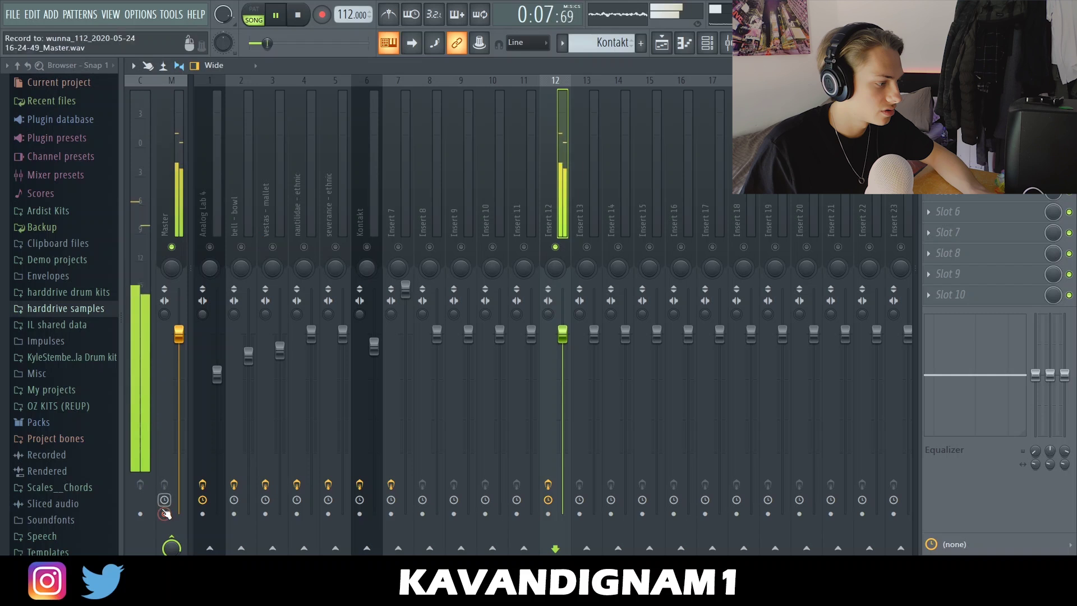
{"action": "left_click", "coordinate": [167, 218]}
{"action": "key", "text": "space"}
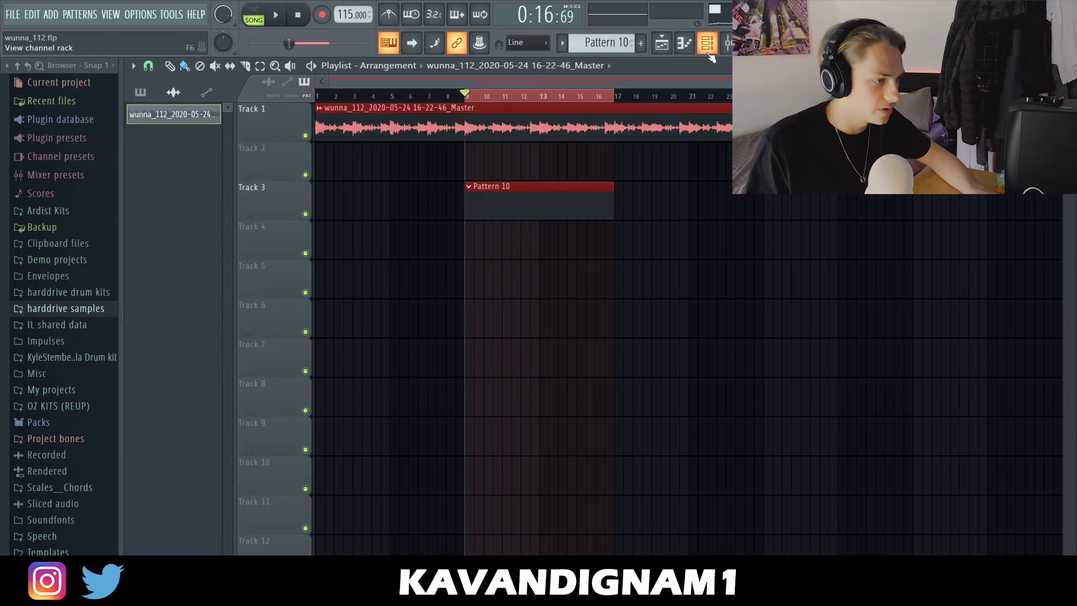
- Repeat the one-bar clap note in Pattern 10 until it fills eight bars
{"action": "left_click_drag", "start_coordinate": [121, 300], "coordinate": [139, 318]}
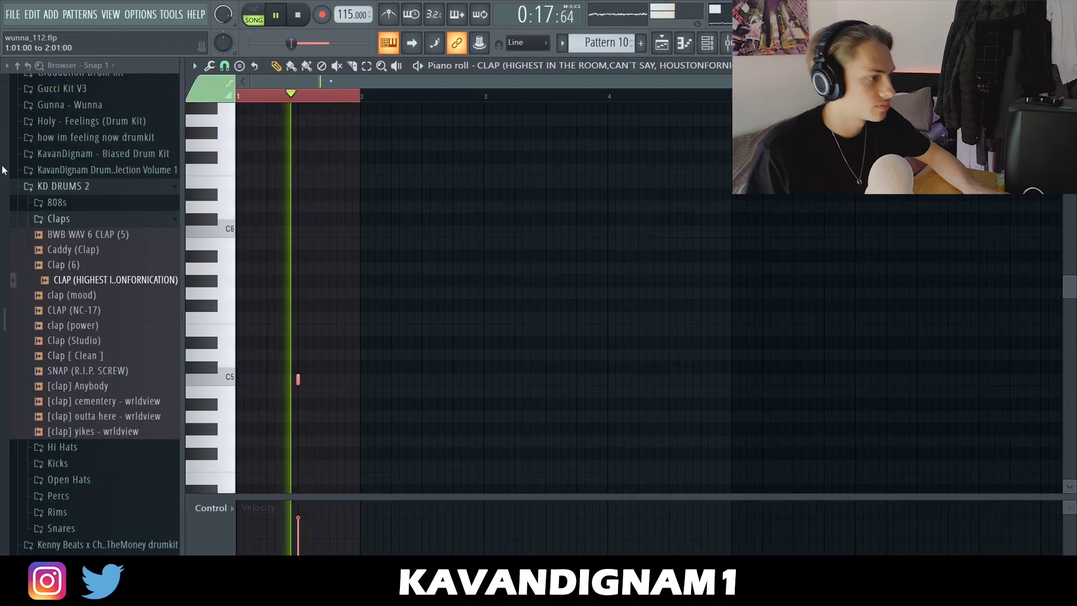
{"action": "key", "text": "ctrl+b"}
{"action": "key", "text": "ctrl+b"}
{"action": "key", "text": "ctrl+b"}
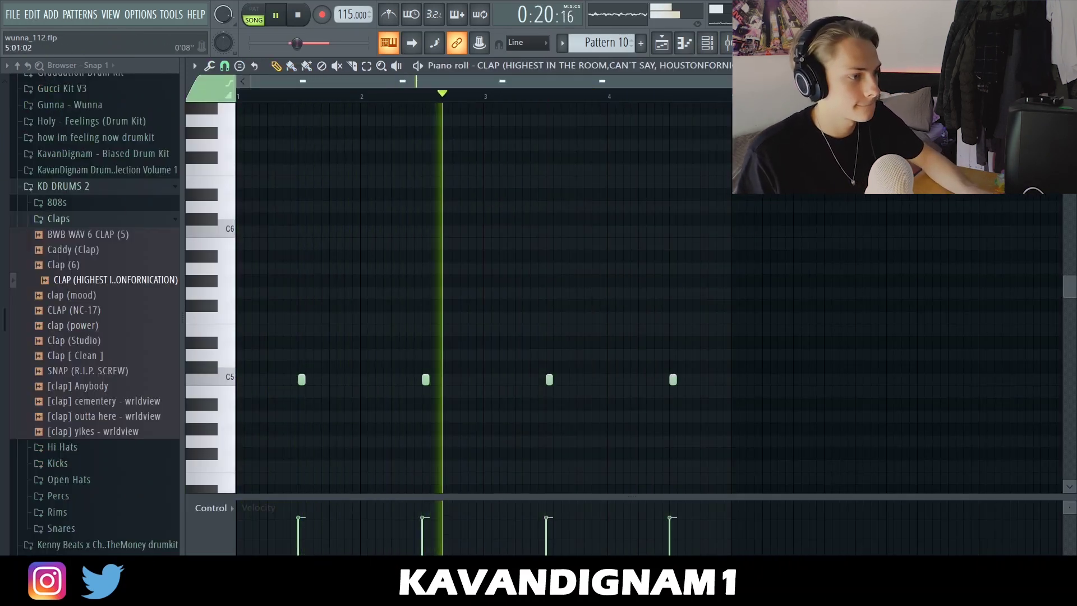
{"action": "key", "text": "ctrl+b"}
{"action": "key", "text": "ctrl+d"}
{"action": "scroll", "coordinate": [793, 224], "scroll_direction": "down", "scroll_amount": 2}
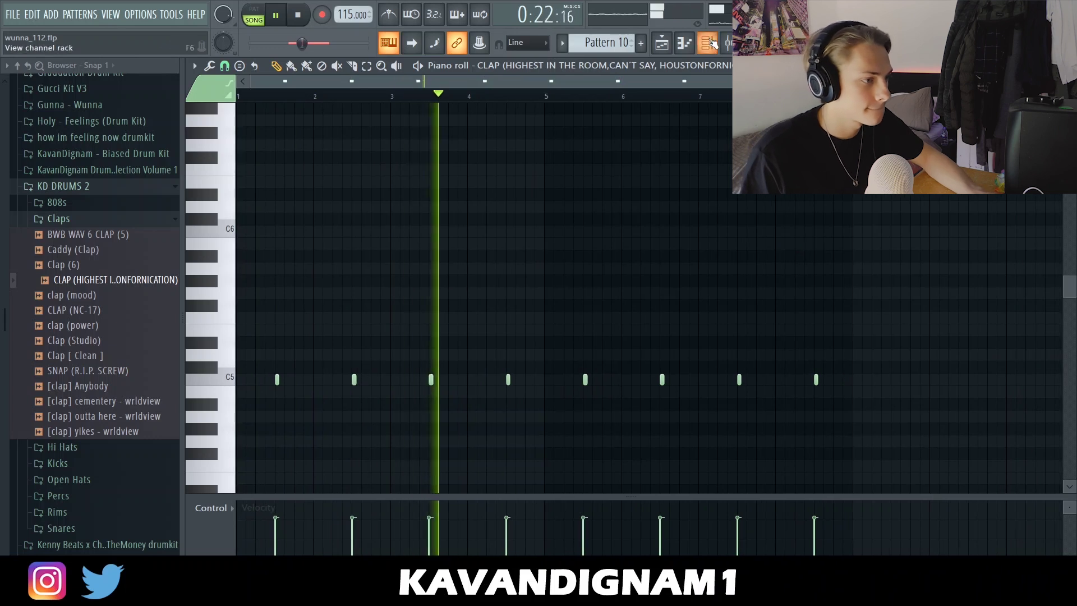
- Add the 808 (Wheezy) sample from the 808s folder of KD DRUMS 2 to the channel rack
{"action": "key", "text": "F6"}
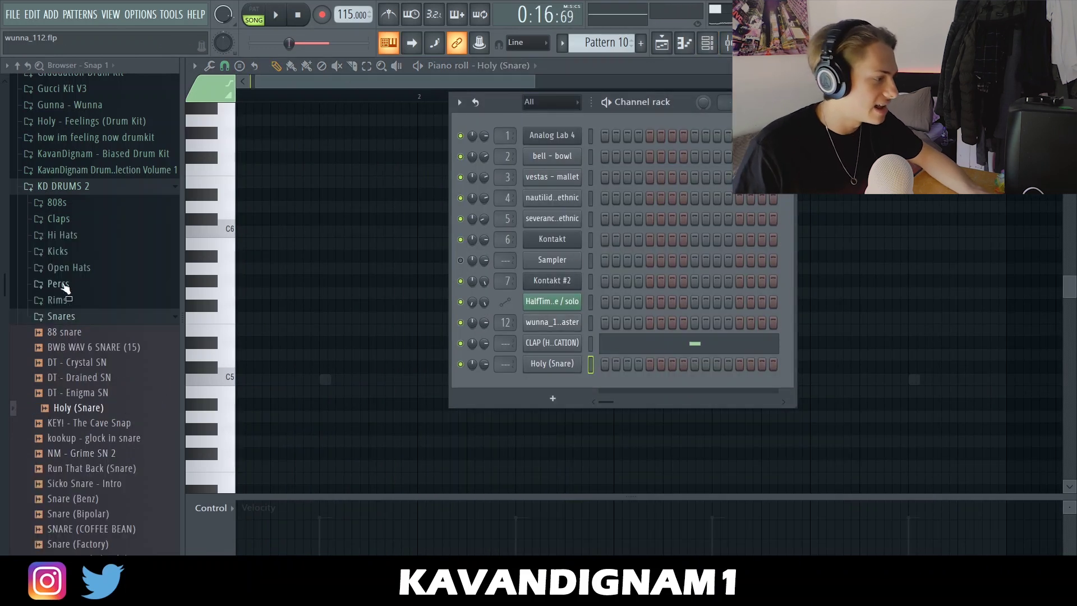
{"action": "left_click", "coordinate": [56, 202]}
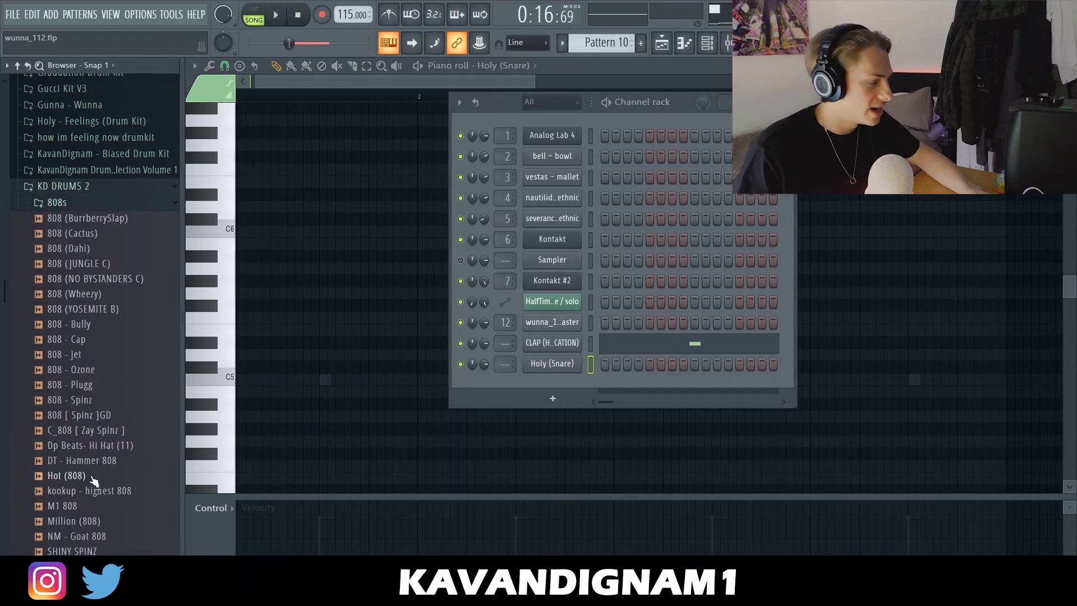
{"action": "scroll", "coordinate": [67, 281], "scroll_direction": "down", "scroll_amount": 2}
{"action": "left_click_drag", "start_coordinate": [80, 202], "coordinate": [728, 216]}
{"action": "scroll", "coordinate": [403, 376], "scroll_direction": "up", "scroll_amount": 2}
- Place short C5 notes for the 808 (Wheezy) late in bar 1, around the middle of bar 2 and at the start of bar 3
{"action": "left_click", "coordinate": [386, 379]}
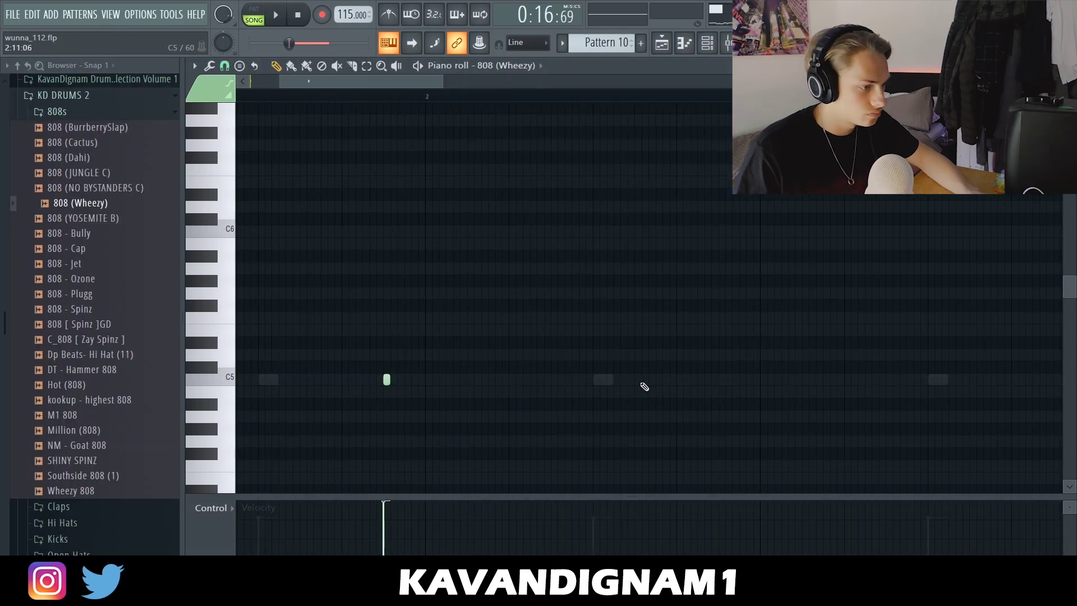
{"action": "left_click", "coordinate": [596, 380]}
{"action": "scroll", "coordinate": [628, 399], "scroll_direction": "up", "scroll_amount": 2}
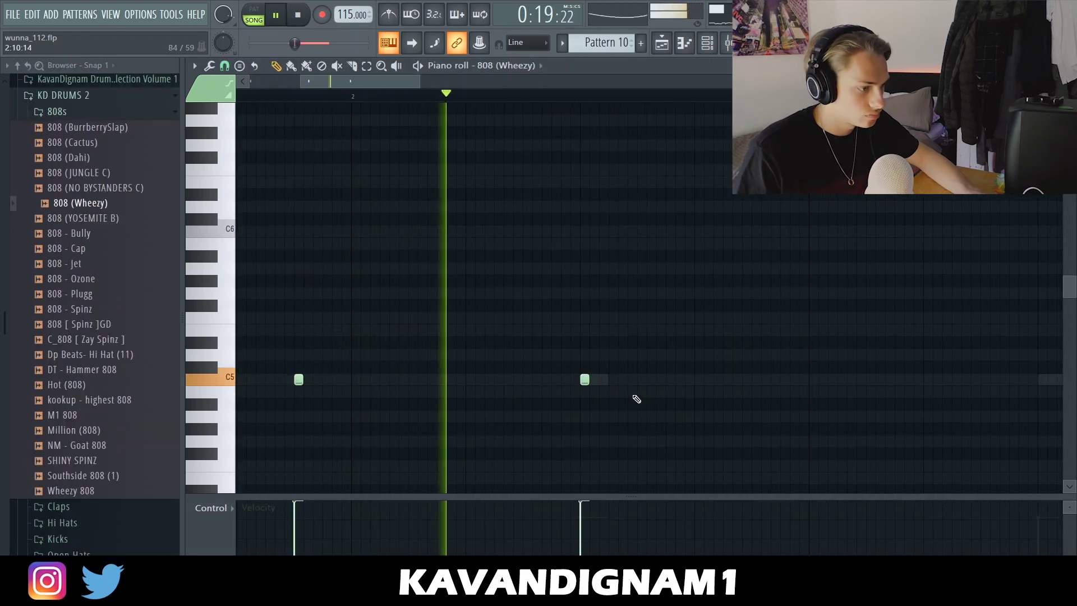
{"action": "left_click", "coordinate": [643, 380]}
{"action": "left_click", "coordinate": [807, 381]}
{"action": "scroll", "coordinate": [807, 385], "scroll_direction": "down", "scroll_amount": 1}
{"action": "scroll", "coordinate": [800, 432], "scroll_direction": "down", "scroll_amount": 1}
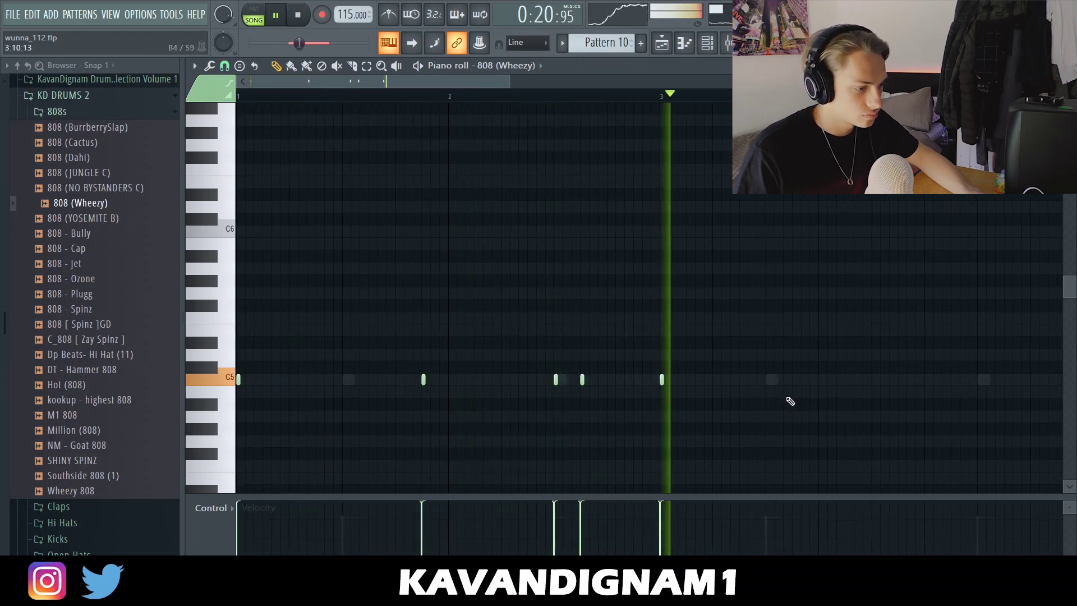
- Add two short C5 notes for the 808 in bar 4, on its second and fourth beats
{"action": "scroll", "coordinate": [790, 400], "scroll_direction": "down", "scroll_amount": 1}
{"action": "left_click", "coordinate": [819, 384]}
{"action": "scroll", "coordinate": [889, 401], "scroll_direction": "up", "scroll_amount": 1}
{"action": "left_click", "coordinate": [919, 384]}
{"action": "scroll", "coordinate": [914, 388], "scroll_direction": "down", "scroll_amount": 2}
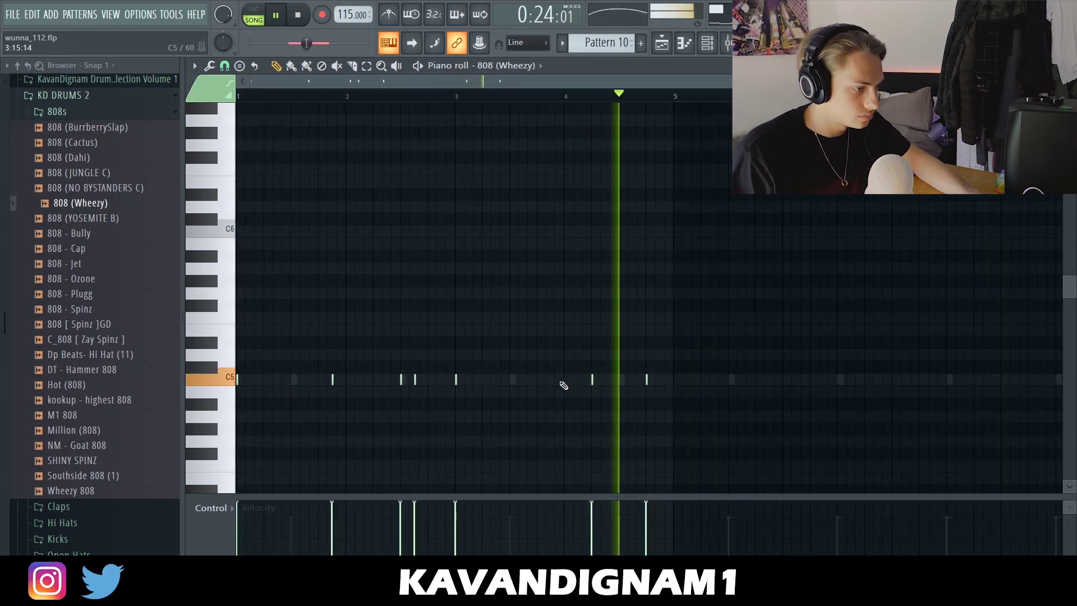
- Add a longer C5 note just before the last 808 hit in bar 4 and duplicate the four-bar pattern to fill eight bars
{"action": "key", "text": "space"}
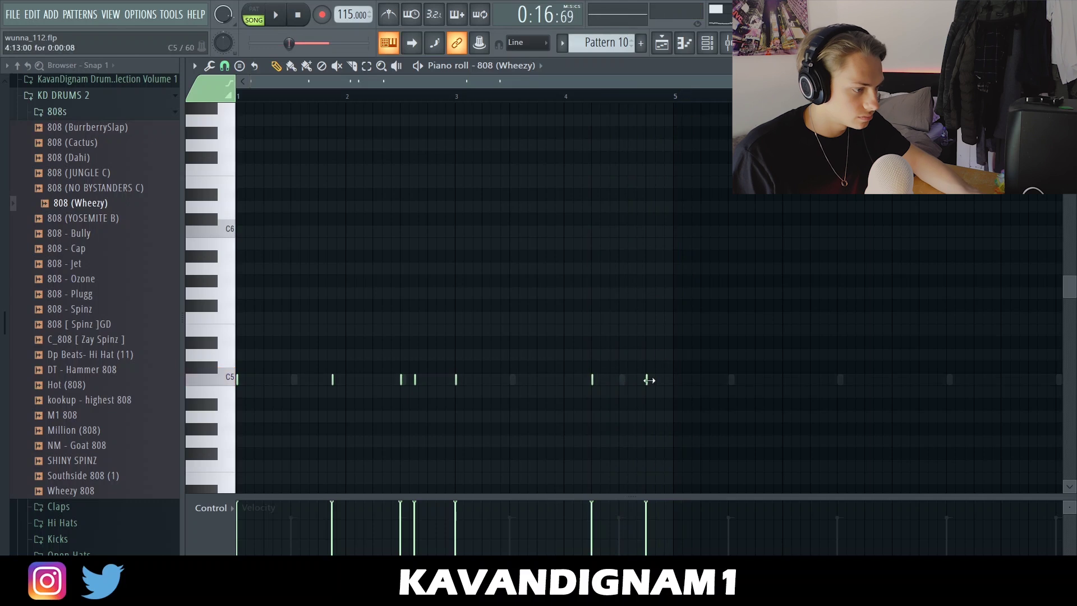
{"action": "scroll", "coordinate": [649, 380], "scroll_direction": "up", "scroll_amount": 2}
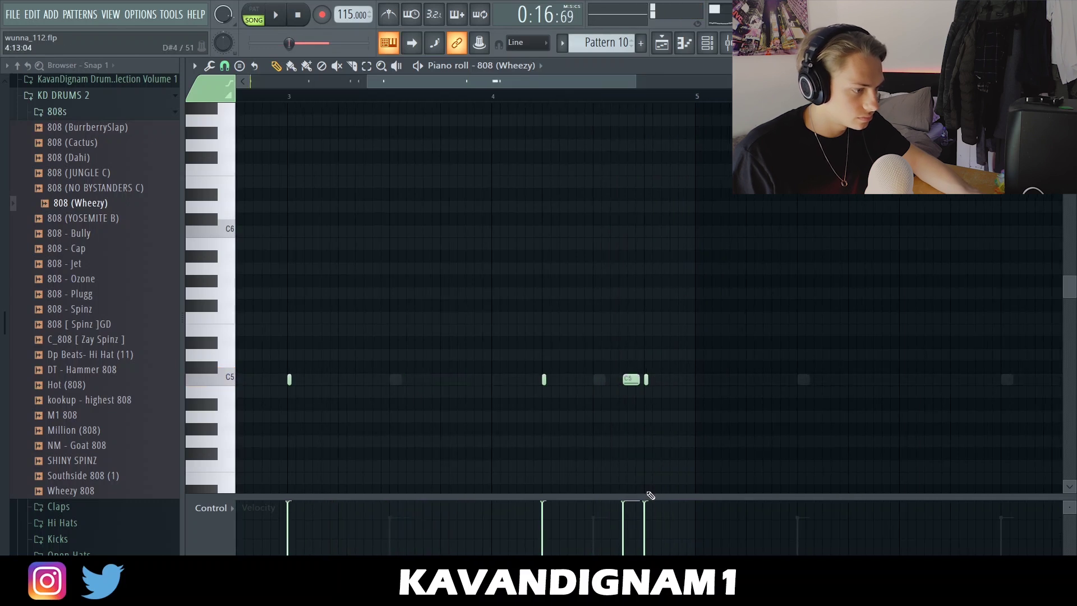
{"action": "key", "text": "space"}
{"action": "key", "text": "space"}
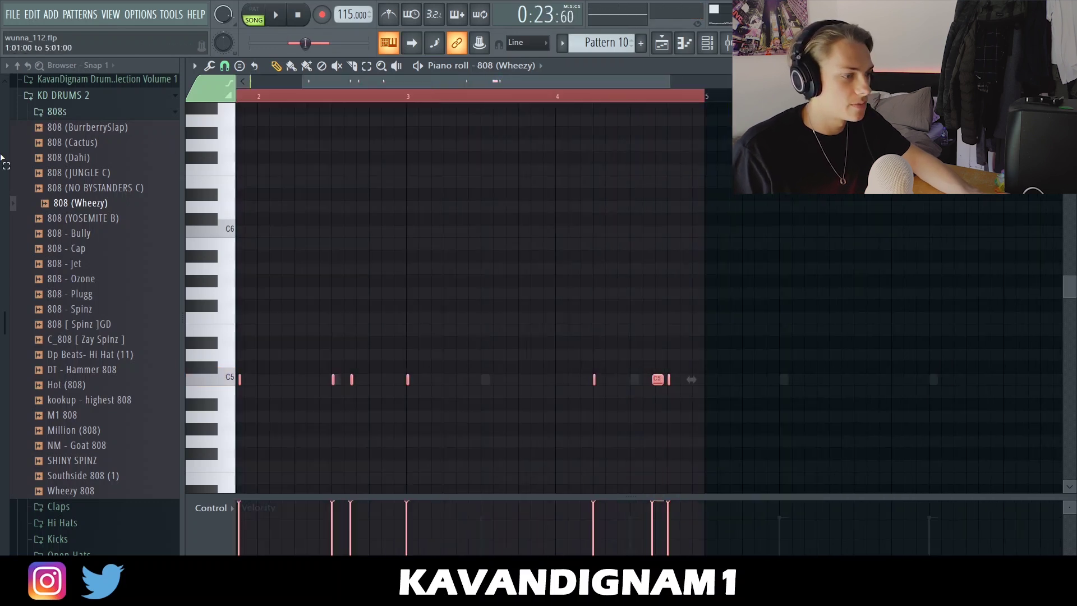
{"action": "key", "text": "ctrl+d"}
{"action": "scroll", "coordinate": [942, 350], "scroll_direction": "down", "scroll_amount": 3}
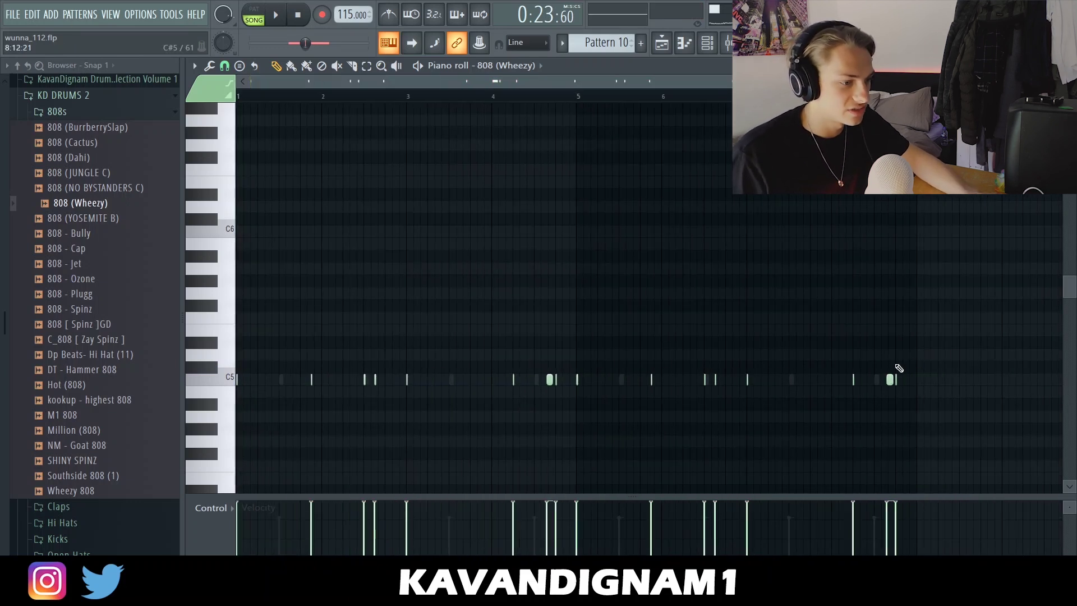
- Extend the 808 notes into a legato line pitched to A5, D5, F5 and G5, and play it back
{"action": "key", "text": "ctrl+l"}
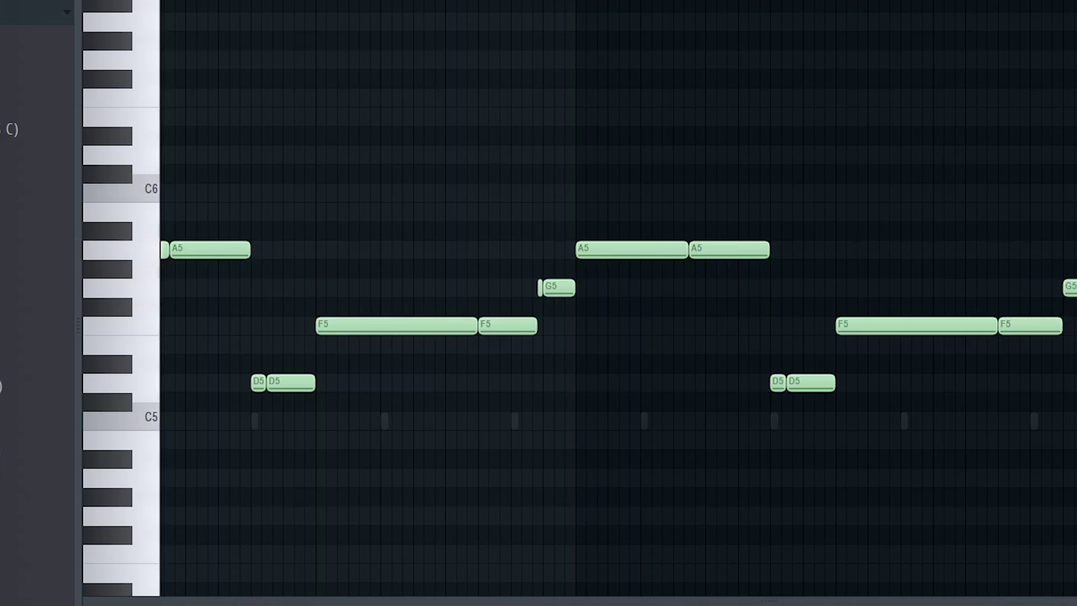
{"action": "scroll", "coordinate": [456, 130], "scroll_direction": "down", "scroll_amount": 2}
{"action": "key", "text": "space"}
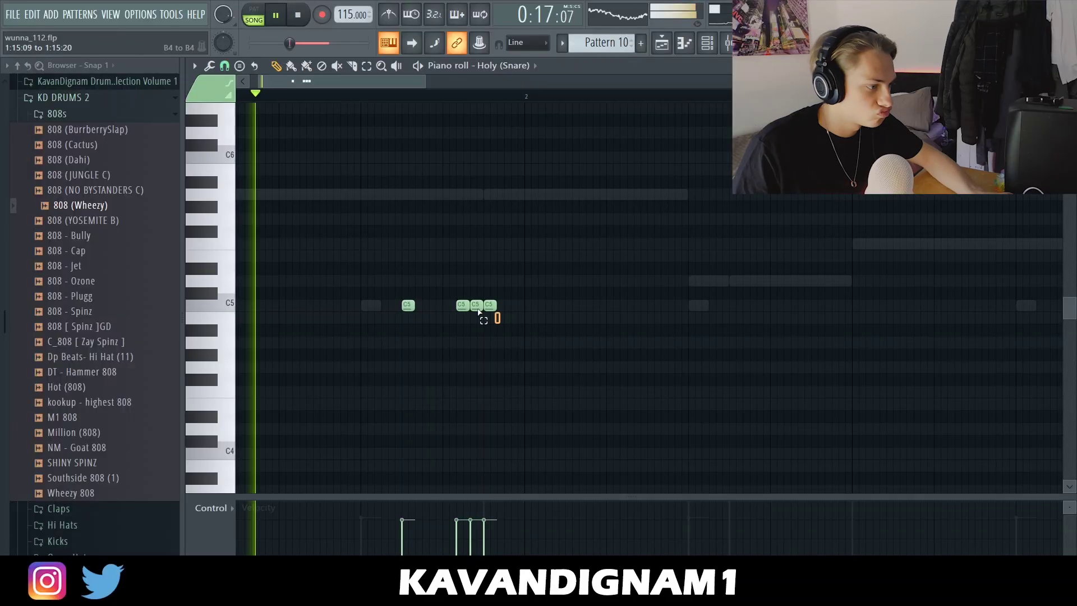
- Ramp up the velocities of the three clustered C5 snare notes late in bar 1 and nudge the first one slightly later
{"action": "left_click_drag", "start_coordinate": [478, 312], "coordinate": [453, 298]}
{"action": "mouse_move", "coordinate": [456, 540]}
{"action": "left_mouse_down"}
{"action": "mouse_move", "coordinate": [471, 544]}
{"action": "mouse_move", "coordinate": [494, 526]}
{"action": "left_mouse_up"}
{"action": "key", "text": "space"}
{"action": "left_click", "coordinate": [463, 406]}
{"action": "scroll", "coordinate": [445, 351], "scroll_direction": "up", "scroll_amount": 4}
{"action": "key", "text": "space"}
{"action": "left_click_drag", "start_coordinate": [501, 307], "coordinate": [519, 307]}
{"action": "key", "text": "space"}
{"action": "scroll", "coordinate": [562, 306], "scroll_direction": "down", "scroll_amount": 4}
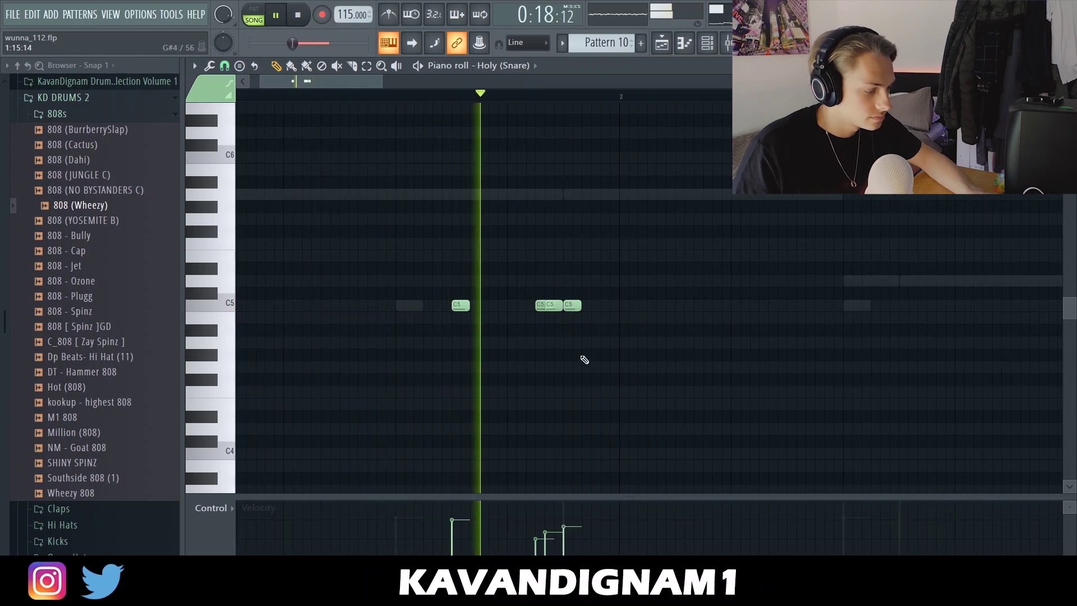
- Add one C5 snare hit at the end of bar 1 and another near the end of bar 2
{"action": "left_click", "coordinate": [597, 305]}
{"action": "scroll", "coordinate": [578, 310], "scroll_direction": "down", "scroll_amount": 4}
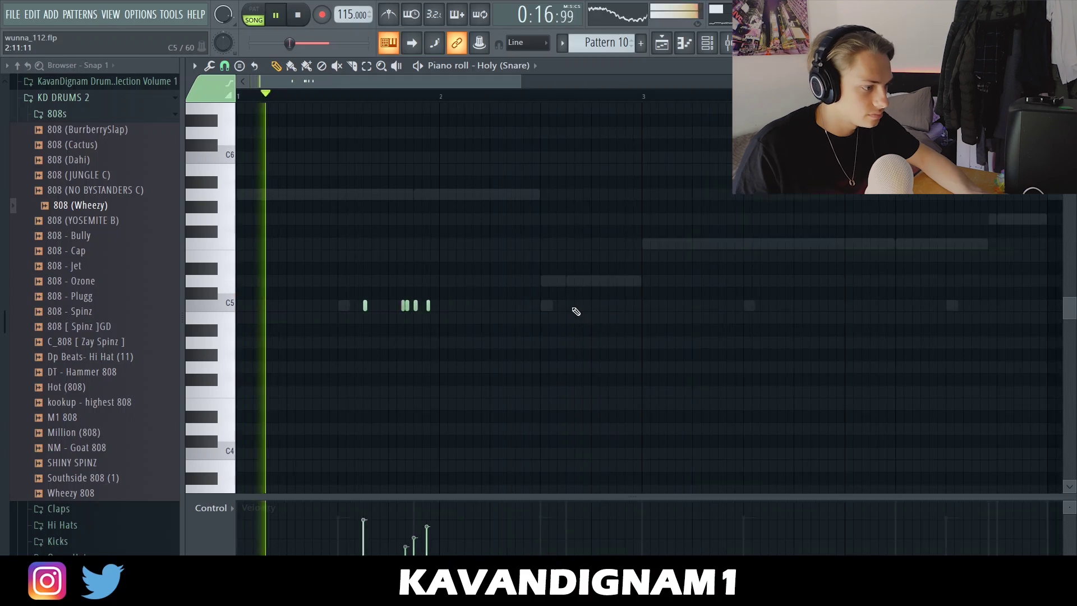
{"action": "left_click", "coordinate": [617, 306]}
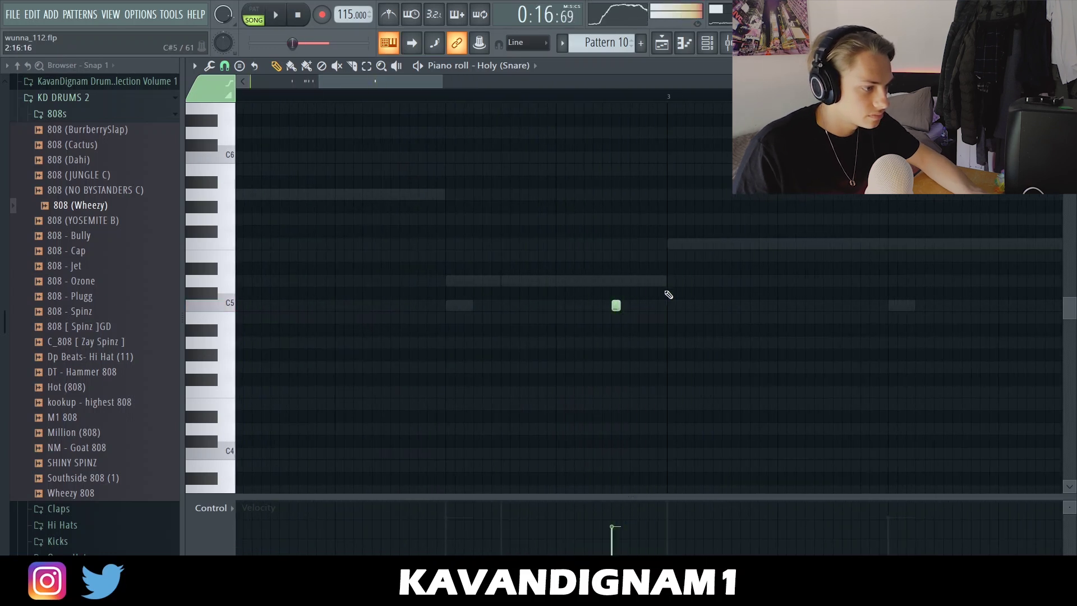
{"action": "left_click", "coordinate": [299, 15]}
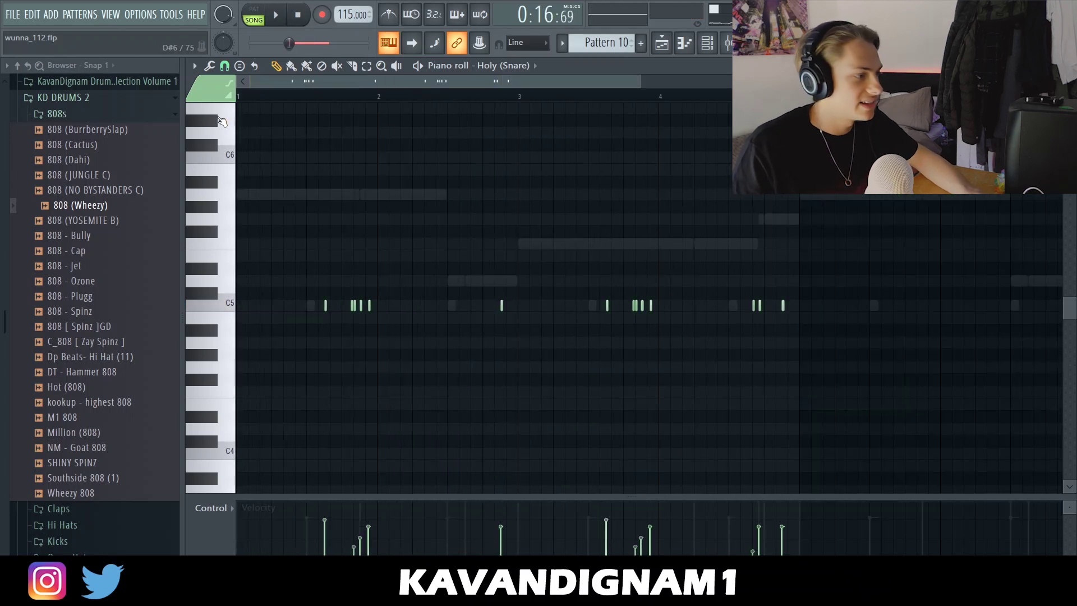
- Duplicate the four-bar Holy (Snare) pattern to fill eight bars and play it back
{"action": "left_click", "coordinate": [225, 66]}
{"action": "left_click", "coordinate": [244, 93]}
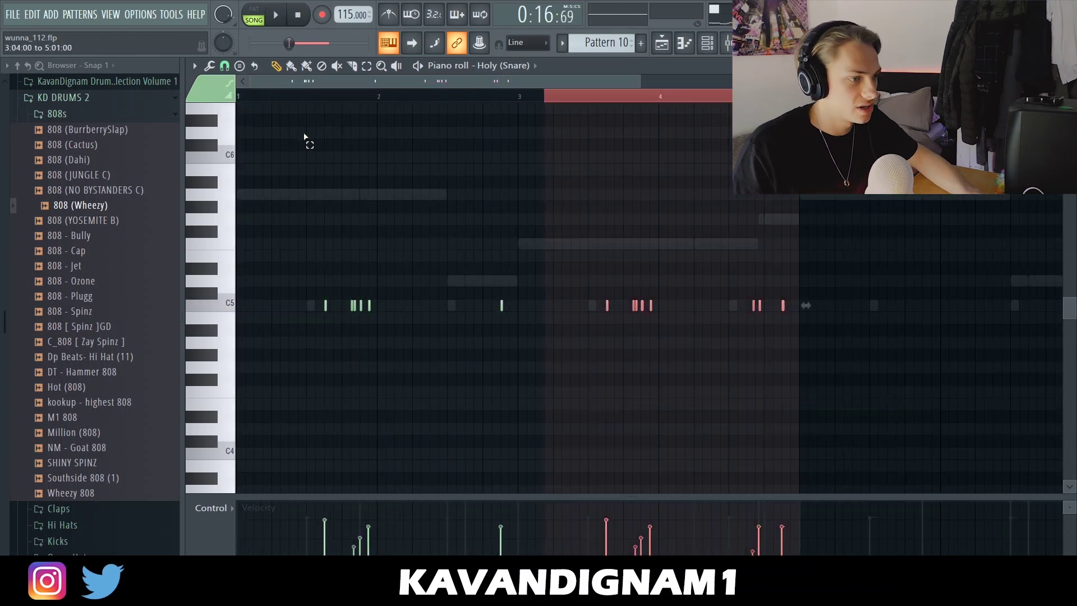
{"action": "scroll", "coordinate": [845, 243], "scroll_direction": "down", "scroll_amount": 4}
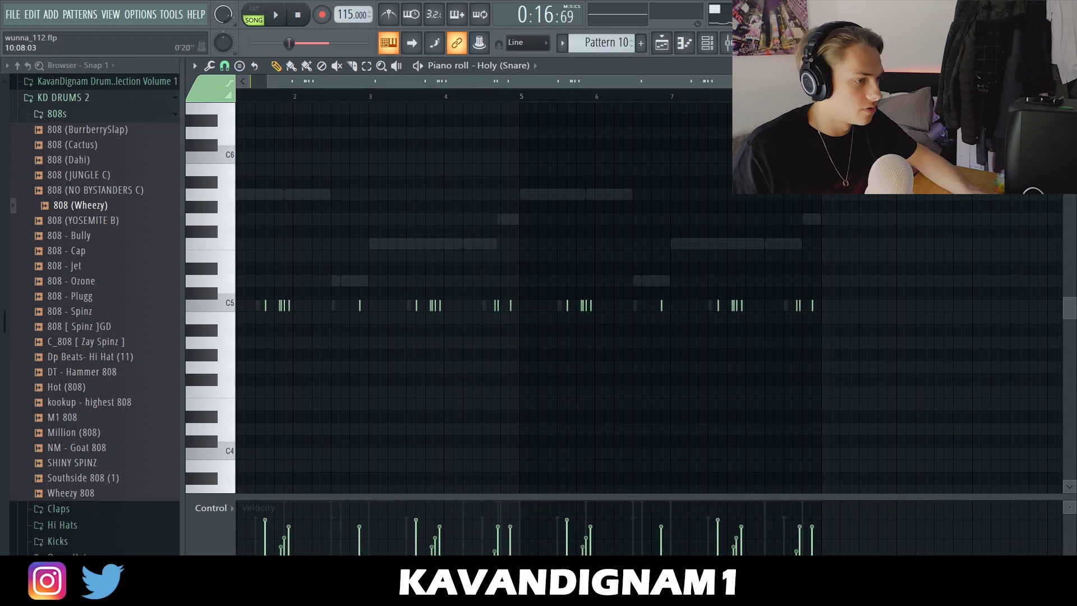
{"action": "scroll", "coordinate": [537, 314], "scroll_direction": "left", "scroll_amount": 1}
{"action": "left_click_drag", "start_coordinate": [984, 82], "coordinate": [620, 82]}
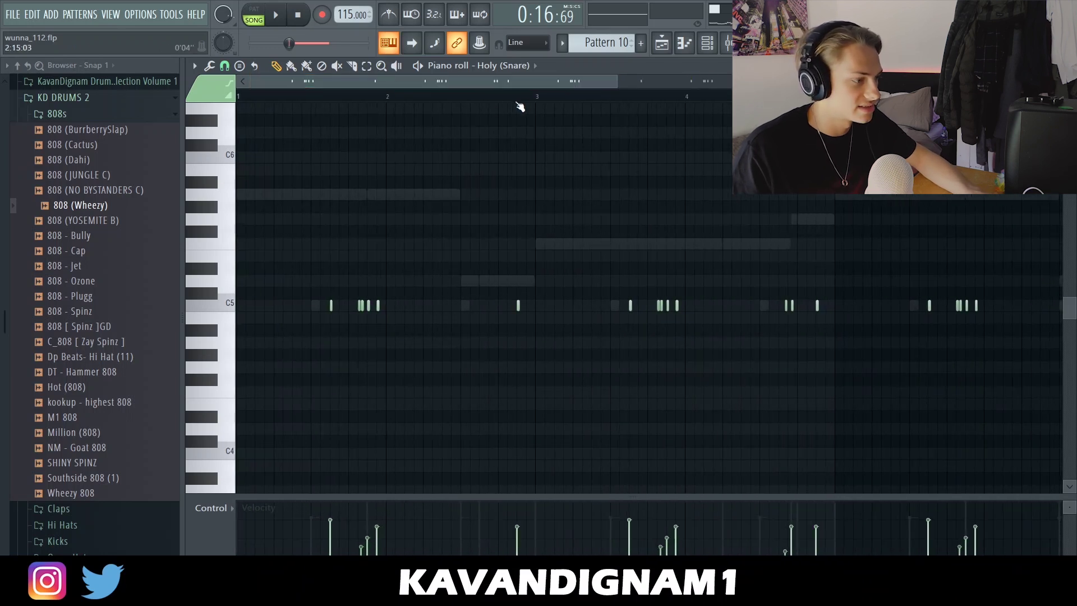
{"action": "key", "text": "space"}
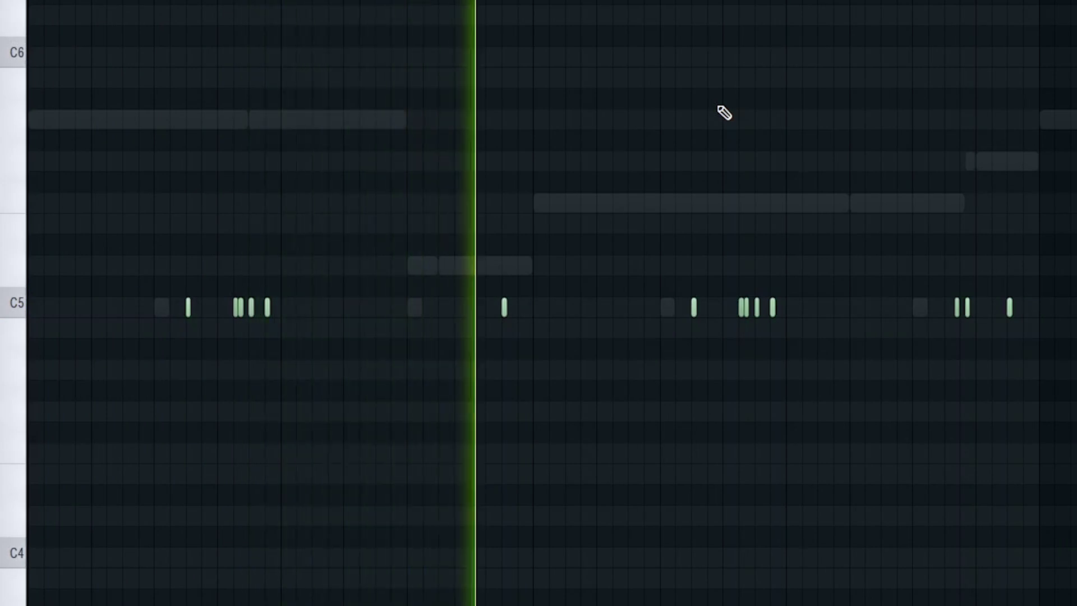
{"action": "scroll", "coordinate": [890, 162], "scroll_direction": "down", "scroll_amount": 1}
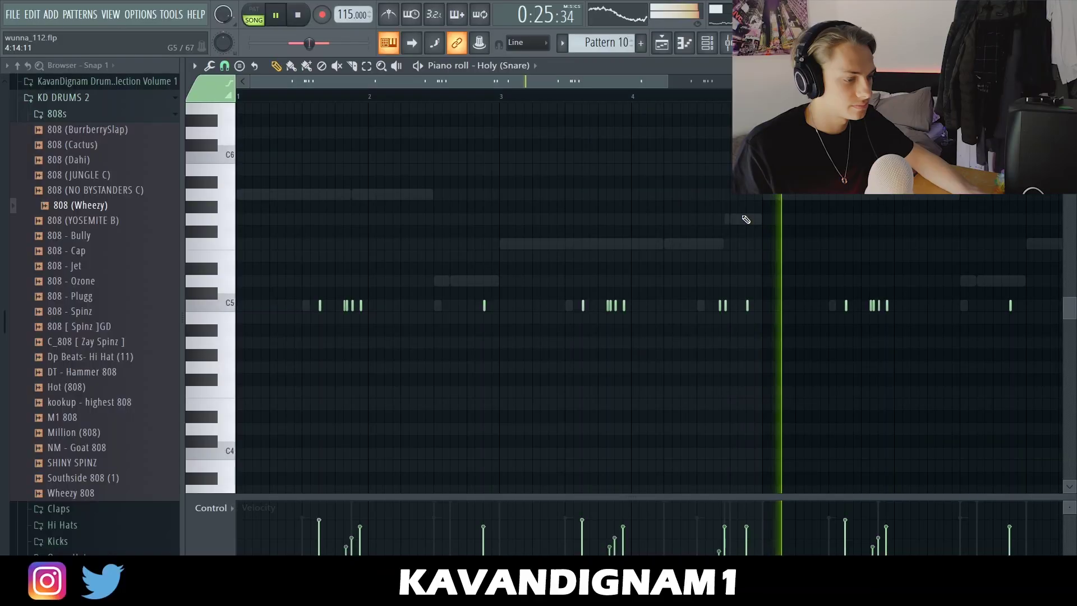
{"action": "scroll", "coordinate": [897, 171], "scroll_direction": "down", "scroll_amount": 3}
{"action": "key", "text": "space"}
- Adjust the Holy (Snare) sample in its channel settings
{"action": "key", "text": "F6"}
{"action": "left_click", "coordinate": [534, 391]}
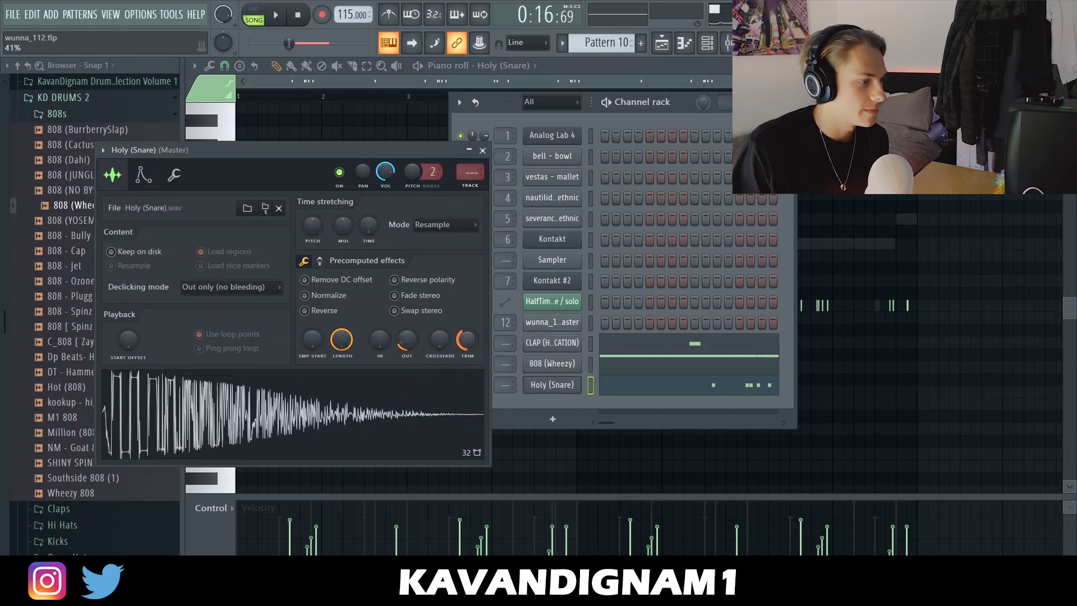
{"action": "key", "text": "Escape"}
- Load the Pyrex Hat sample from the Hi Hats folder and place short C5 hits through bar 1 and into bar 2
{"action": "left_click", "coordinate": [75, 112]}
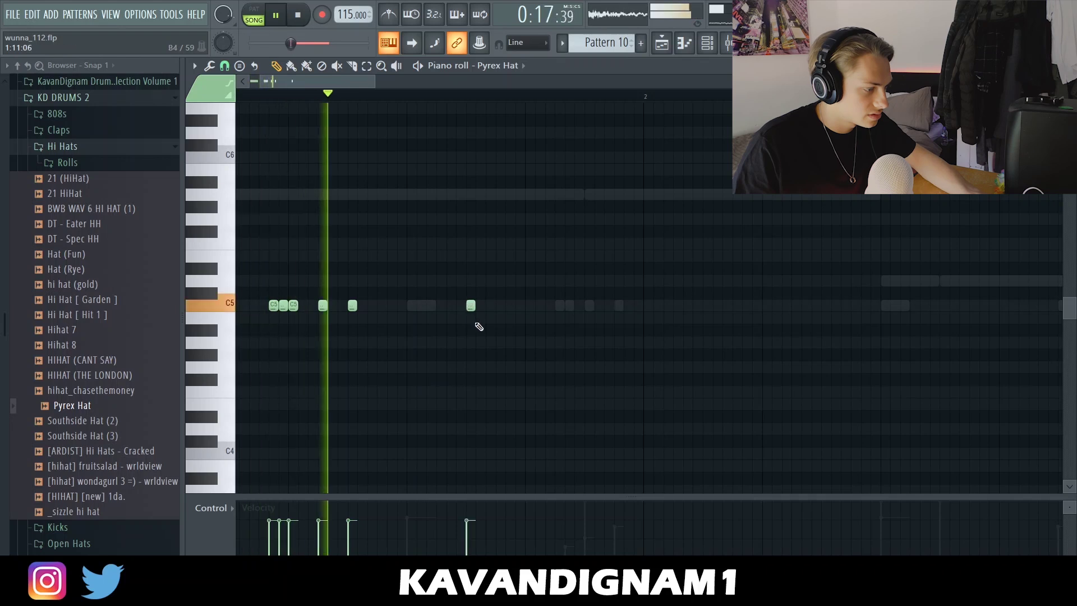
{"action": "left_click", "coordinate": [498, 330]}
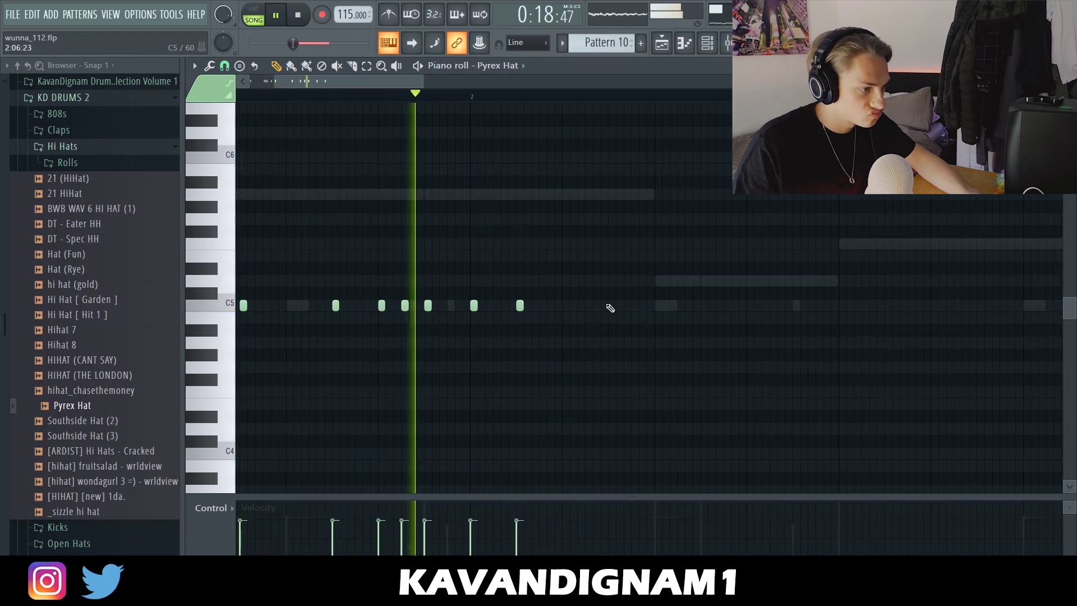
{"action": "left_click", "coordinate": [611, 305]}
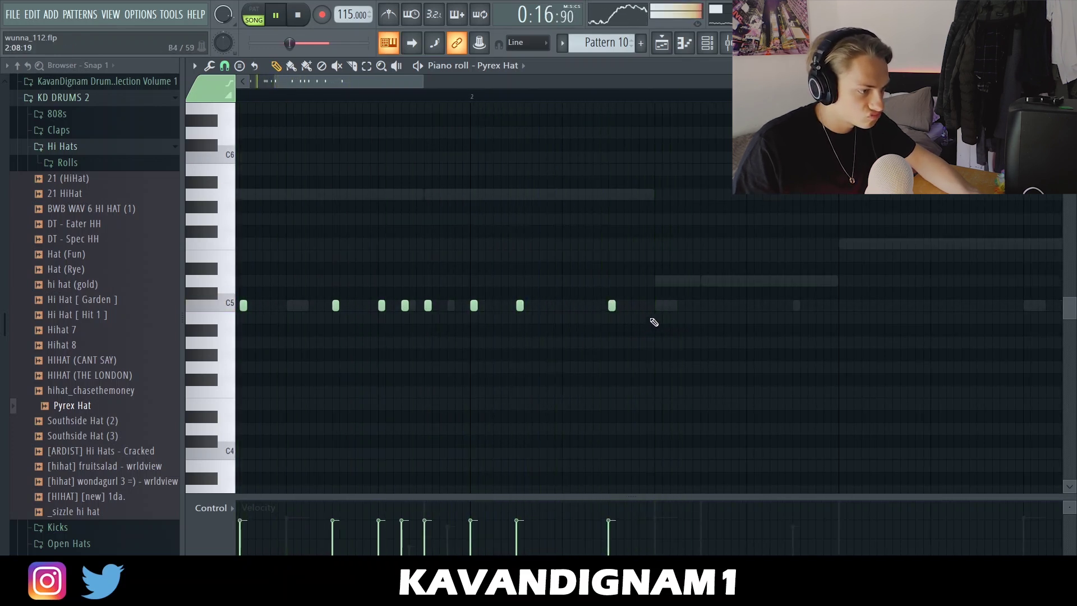
- Finish bar 2 of the hi-hats with a rising-velocity C5 triplet, a C5 hit, a single A#4 hit and a six-note A#4 roll
{"action": "scroll", "coordinate": [636, 333], "scroll_direction": "up", "scroll_amount": 2}
{"action": "left_click_drag", "start_coordinate": [598, 306], "coordinate": [642, 323]}
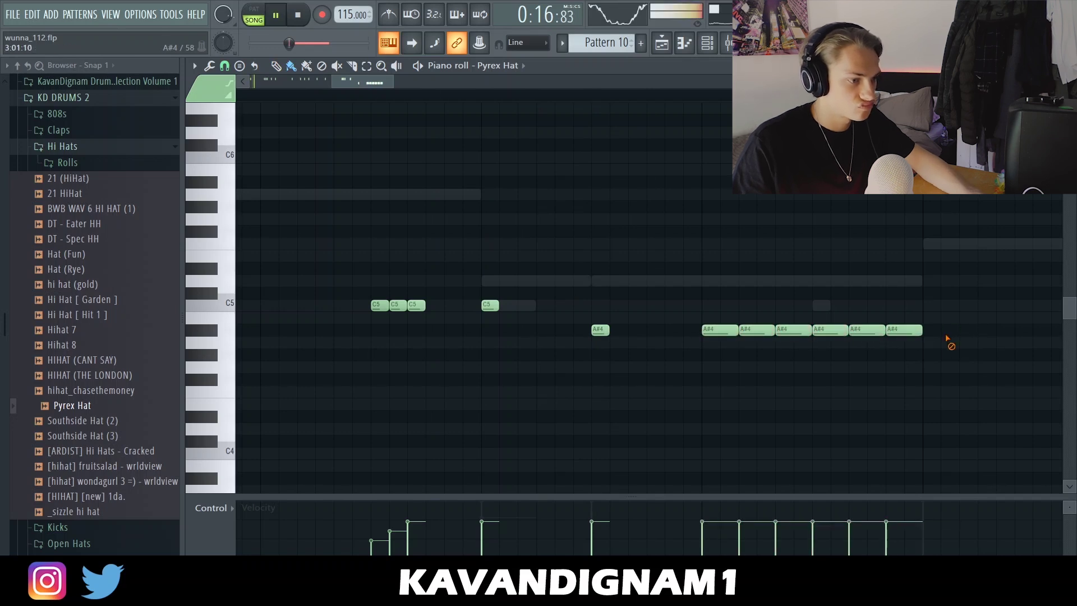
{"action": "scroll", "coordinate": [945, 348], "scroll_direction": "down", "scroll_amount": 3}
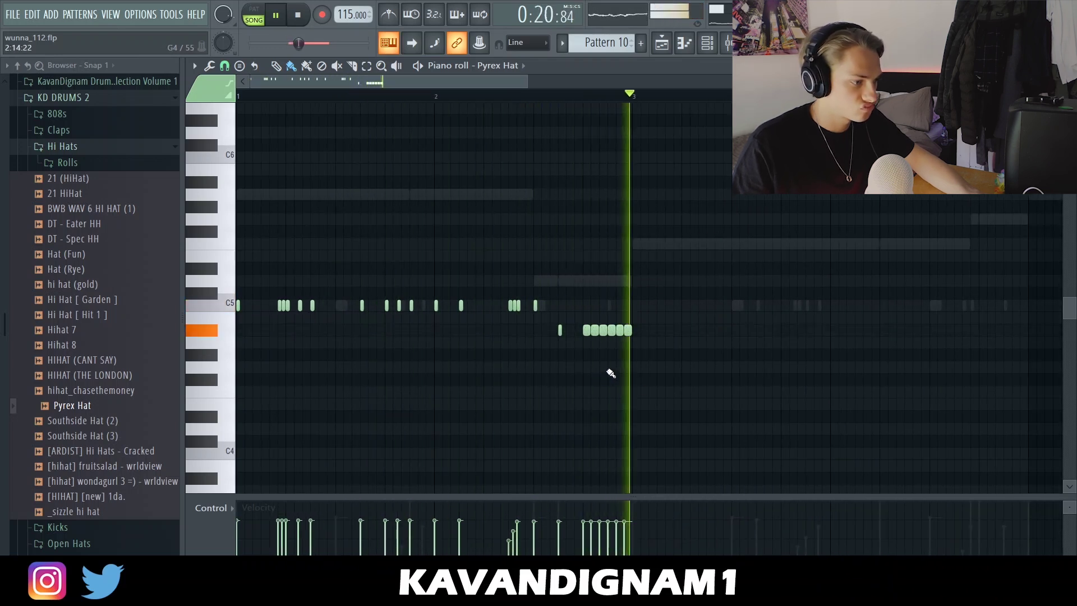
- Repeat the hat pattern in bars 3 and 4 with a slower A#4 roll ending, and extend it to eight bars with lengthened notes
{"action": "scroll", "coordinate": [697, 355], "scroll_direction": "up", "scroll_amount": 3}
{"action": "key", "text": "space"}
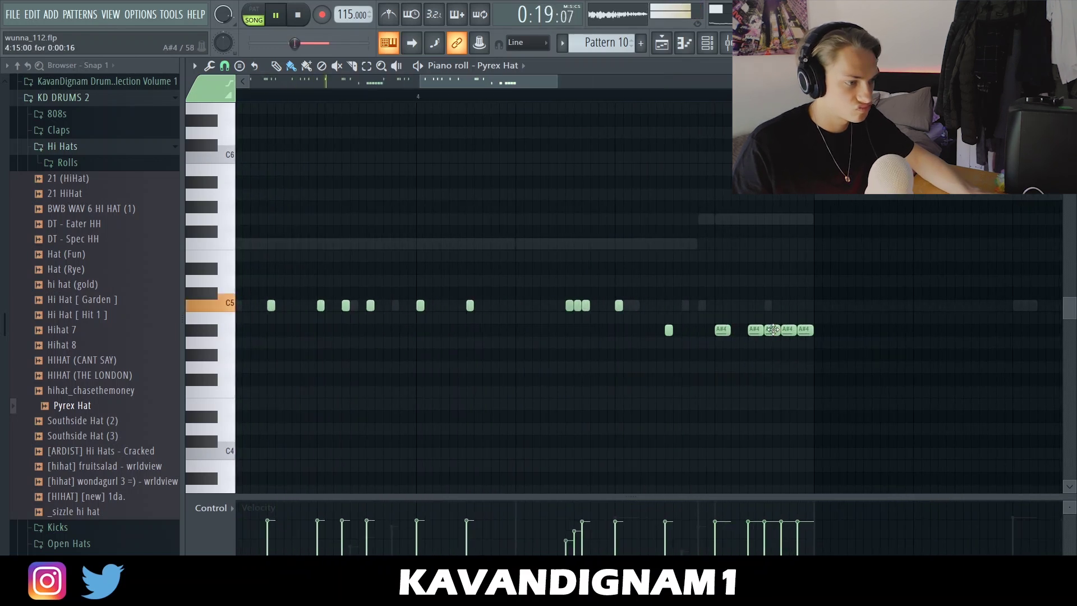
{"action": "scroll", "coordinate": [870, 385], "scroll_direction": "down", "scroll_amount": 4}
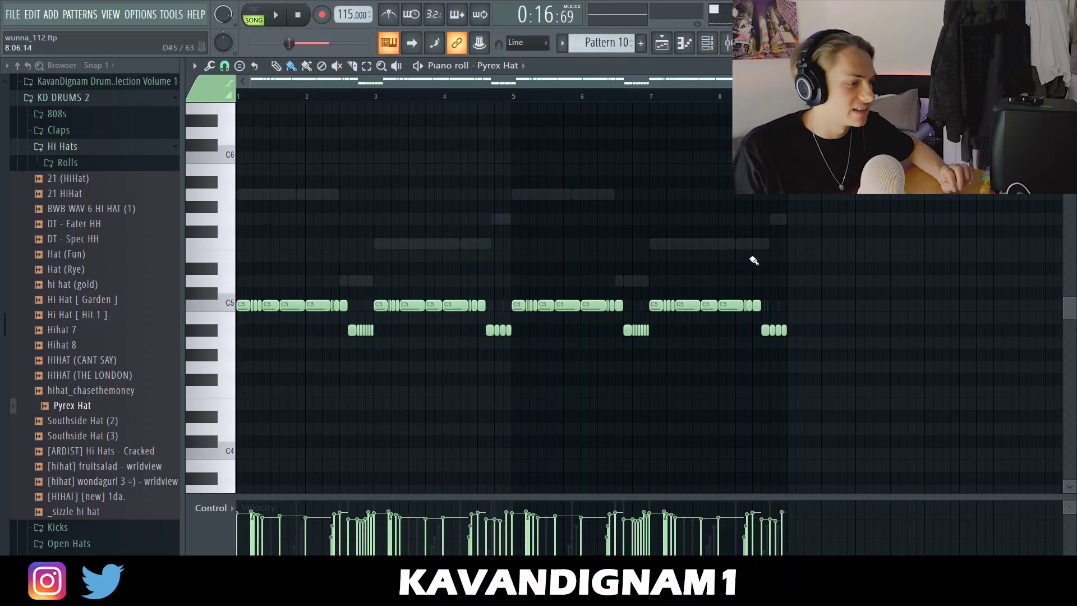
- Load the B-RackzOH open hat and place short C5 hits at the start of bars 1 and 5
{"action": "left_click", "coordinate": [716, 43]}
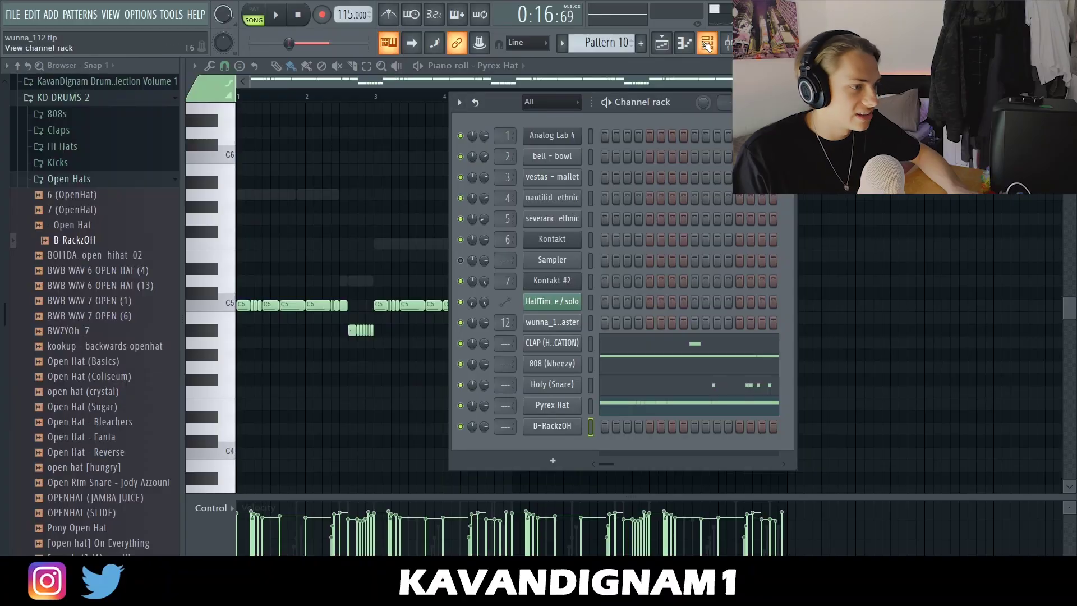
{"action": "left_click", "coordinate": [707, 43]}
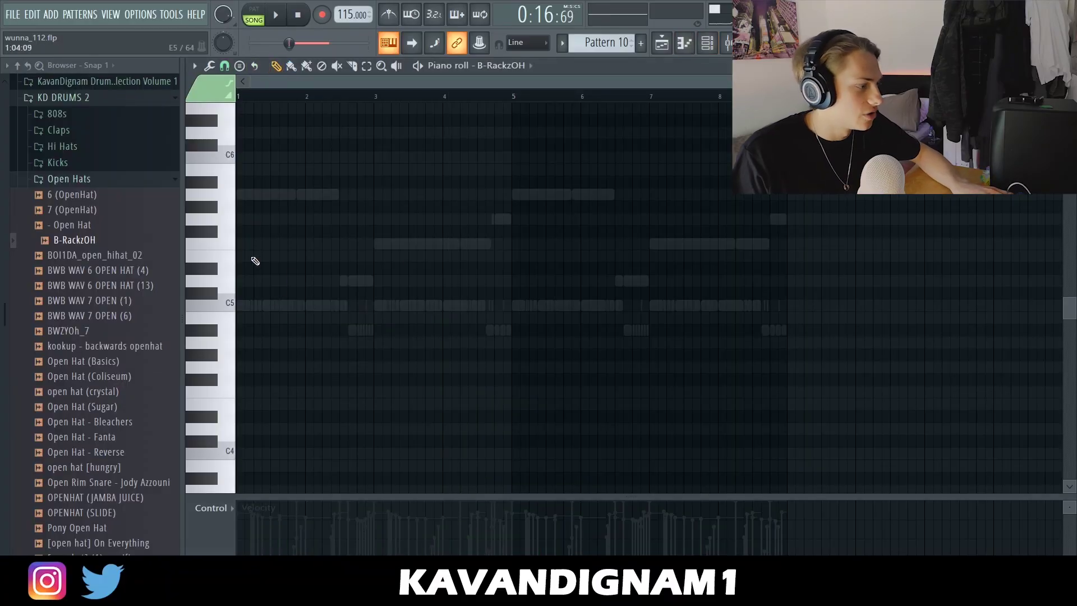
{"action": "key", "text": "space"}
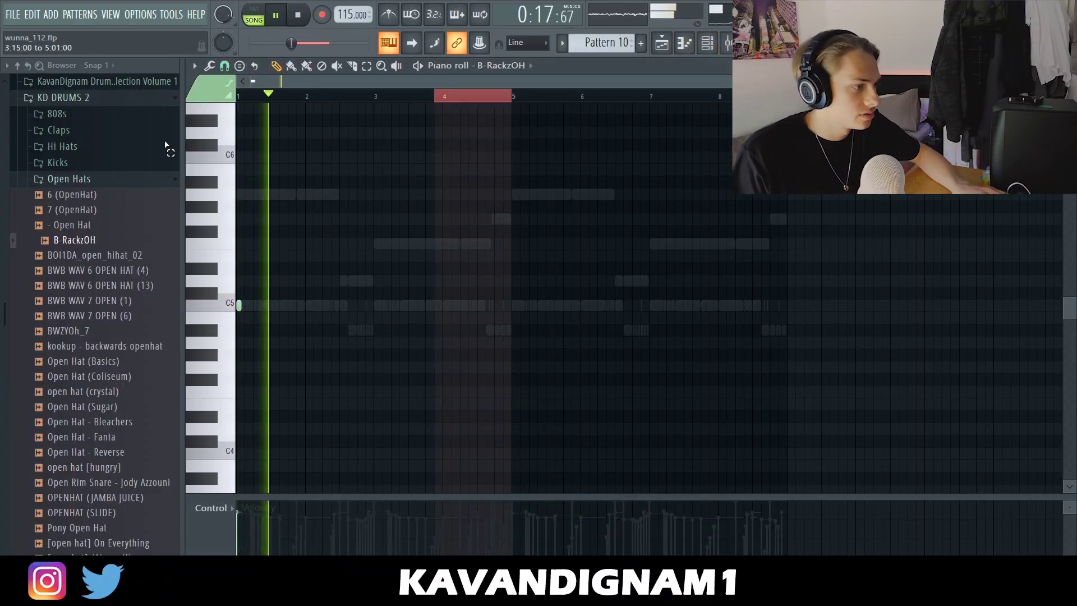
{"action": "left_click", "coordinate": [514, 305]}
- Load the Open Hat (Basics) sample, place a C5 hit halfway through bar 1, and duplicate the selected notes
{"action": "left_click", "coordinate": [707, 42]}
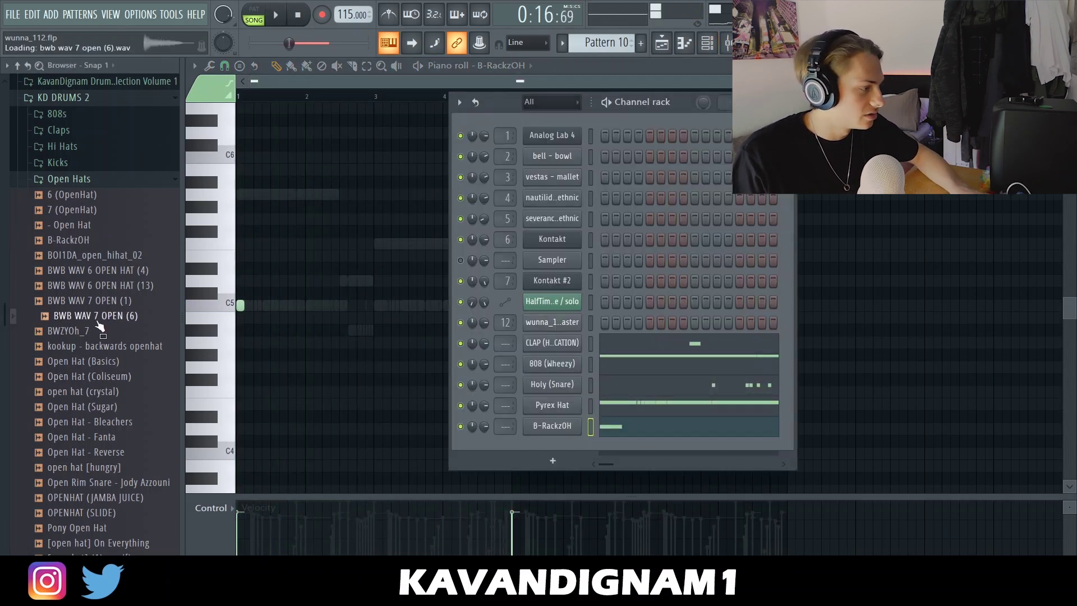
{"action": "left_click_drag", "start_coordinate": [84, 361], "coordinate": [412, 87]}
{"action": "left_click", "coordinate": [685, 48]}
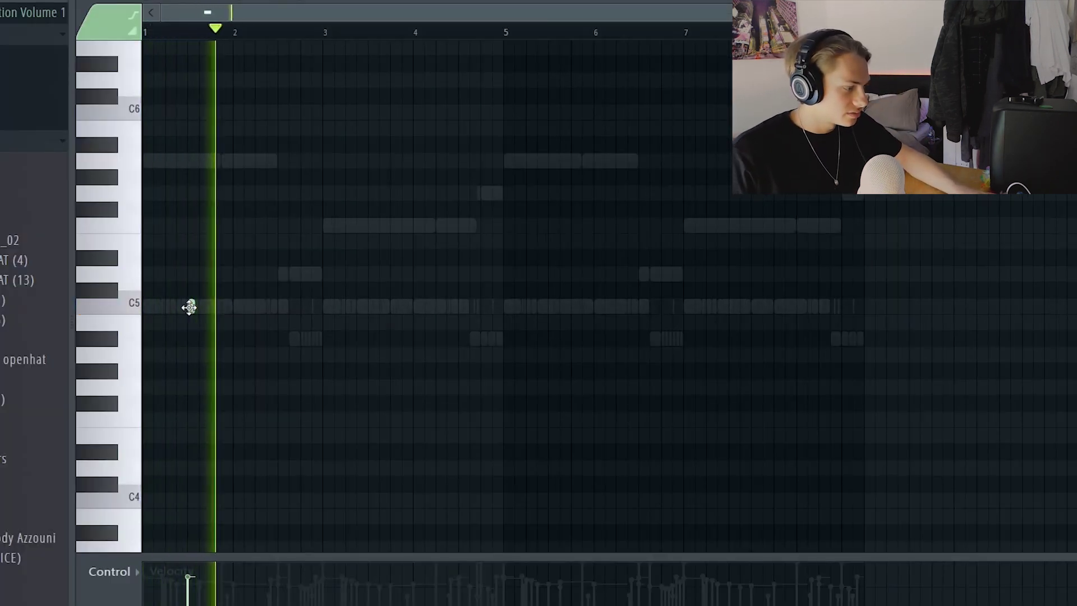
{"action": "left_click", "coordinate": [302, 306]}
{"action": "key", "text": "ctrl+a"}
{"action": "key", "text": "ctrl+b"}
- Load Perc 5, place a C5 hit late in bar 1, and repeat it every two bars to fill eight bars
{"action": "left_click", "coordinate": [352, 383]}
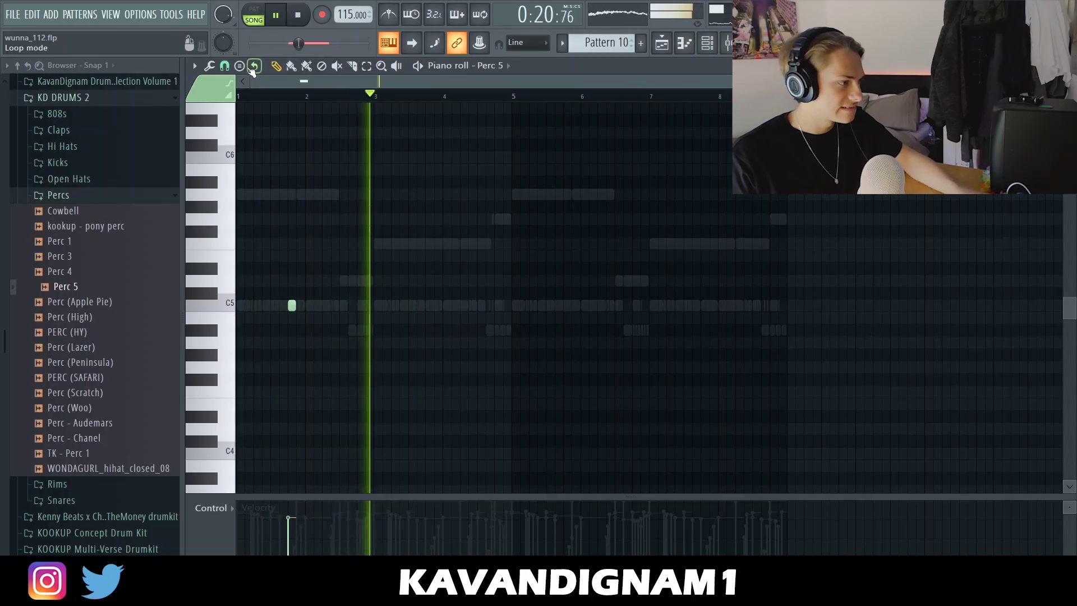
{"action": "left_click", "coordinate": [224, 65]}
{"action": "left_click", "coordinate": [239, 103]}
{"action": "left_click_drag", "start_coordinate": [373, 102], "coordinate": [239, 99]}
{"action": "key", "text": "ctrl+b"}
{"action": "key", "text": "ctrl+b"}
{"action": "key", "text": "ctrl+b"}
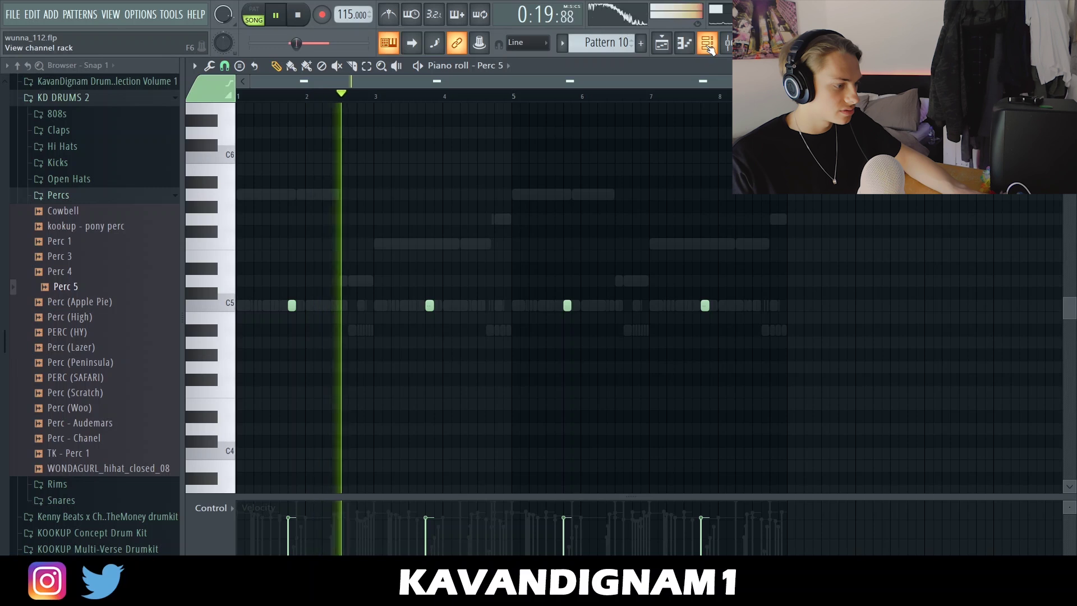
- Slightly randomize the velocities of the Perc 5 hits
{"action": "key", "text": "alt+r"}
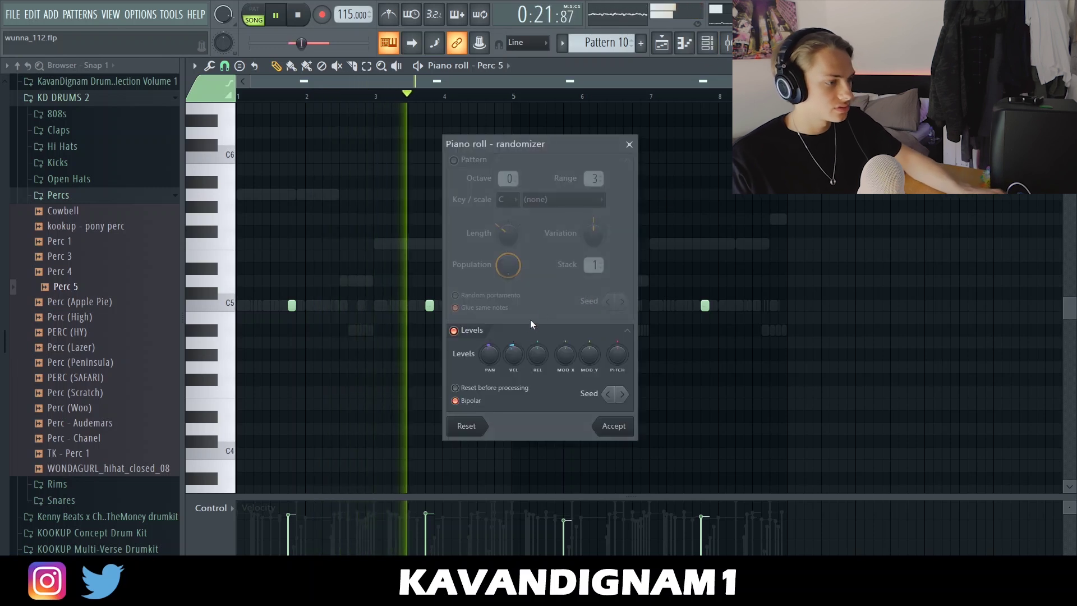
{"action": "left_click", "coordinate": [613, 426]}
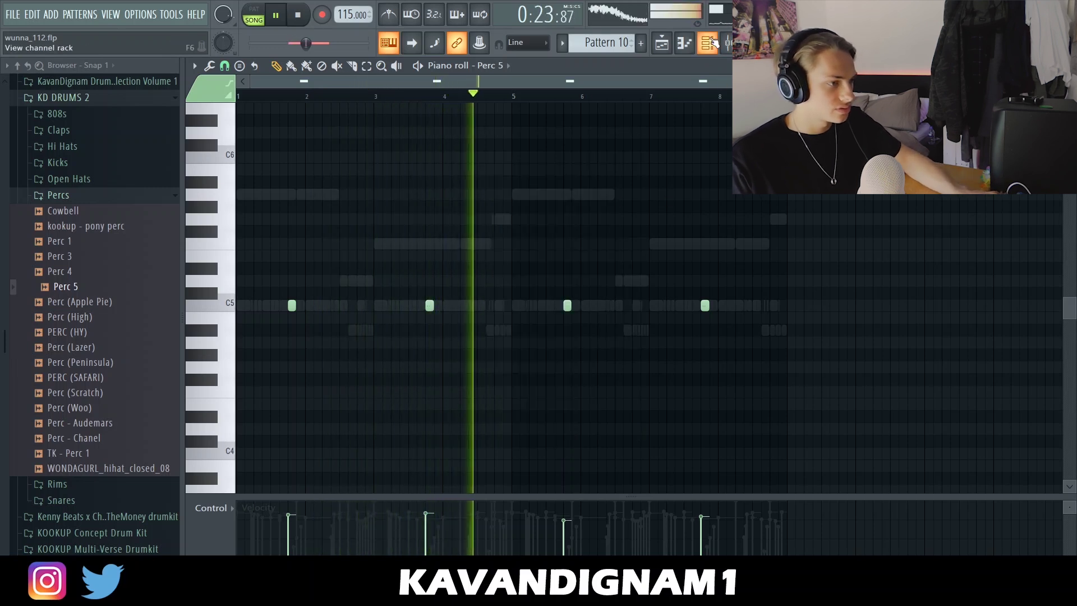
- Clone the 808 (Wheezy) channel
{"action": "left_click", "coordinate": [707, 43]}
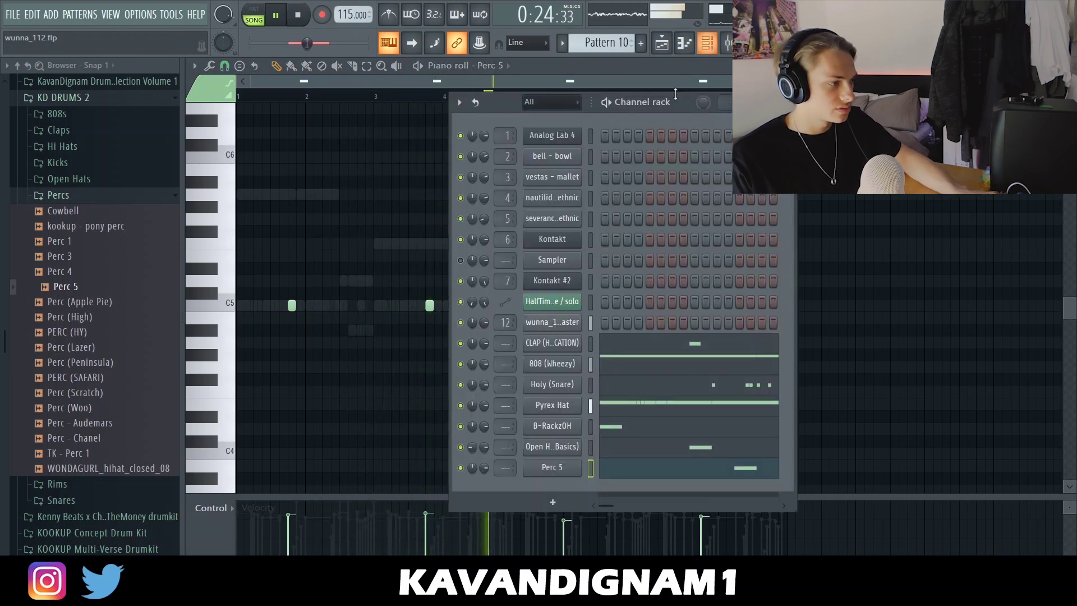
{"action": "right_click", "coordinate": [558, 361]}
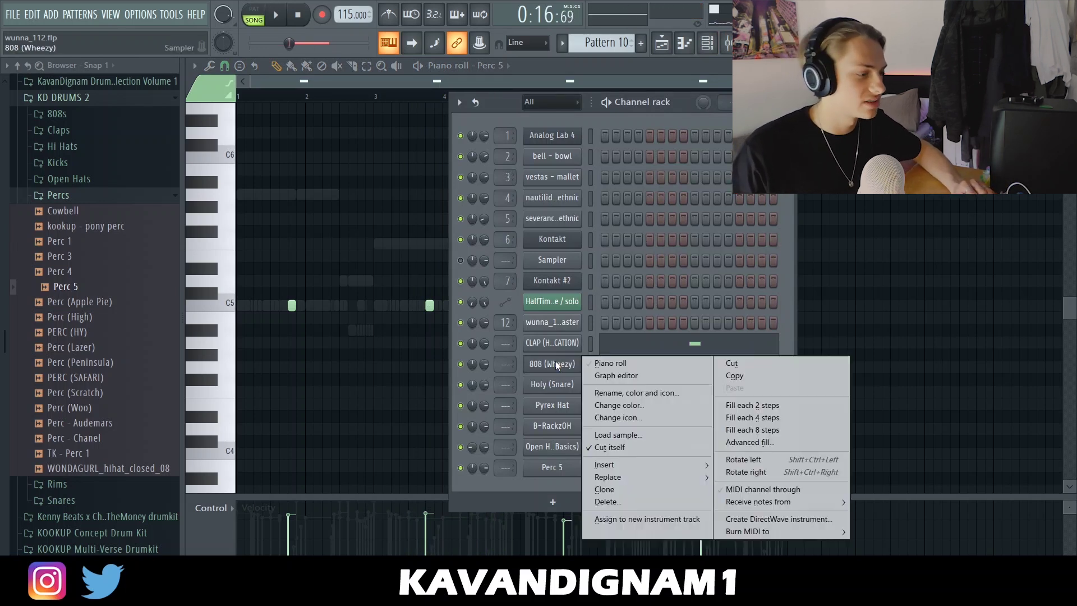
{"action": "left_click", "coordinate": [622, 490]}
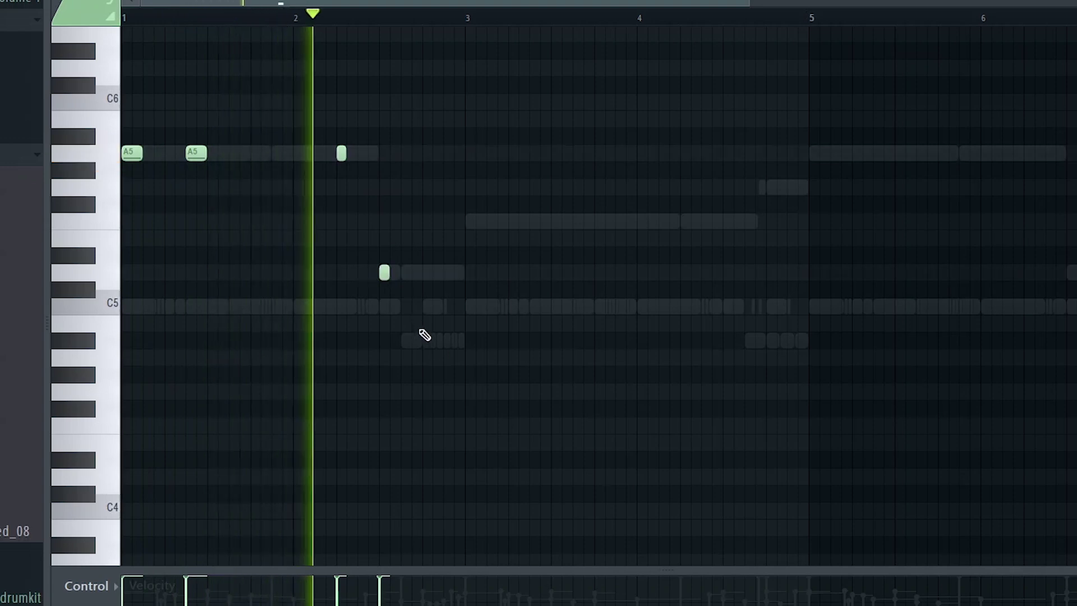
- Program short A5, D5, F5 and G5 notes in the cloned 808 across four bars and duplicate them to fill eight bars
{"action": "left_click", "coordinate": [431, 274]}
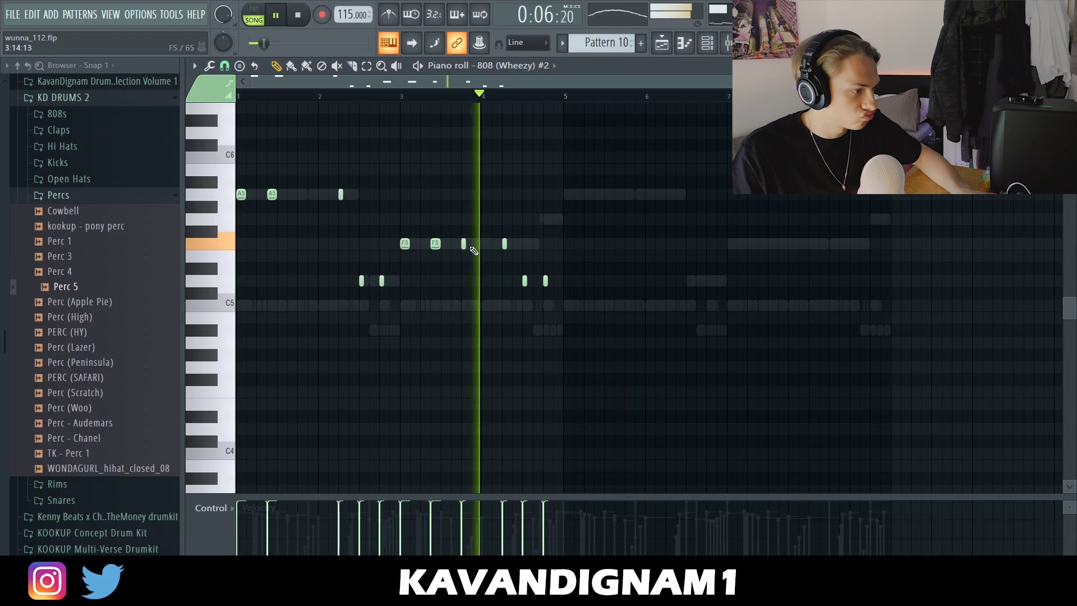
{"action": "scroll", "coordinate": [534, 297], "scroll_direction": "up", "scroll_amount": 3}
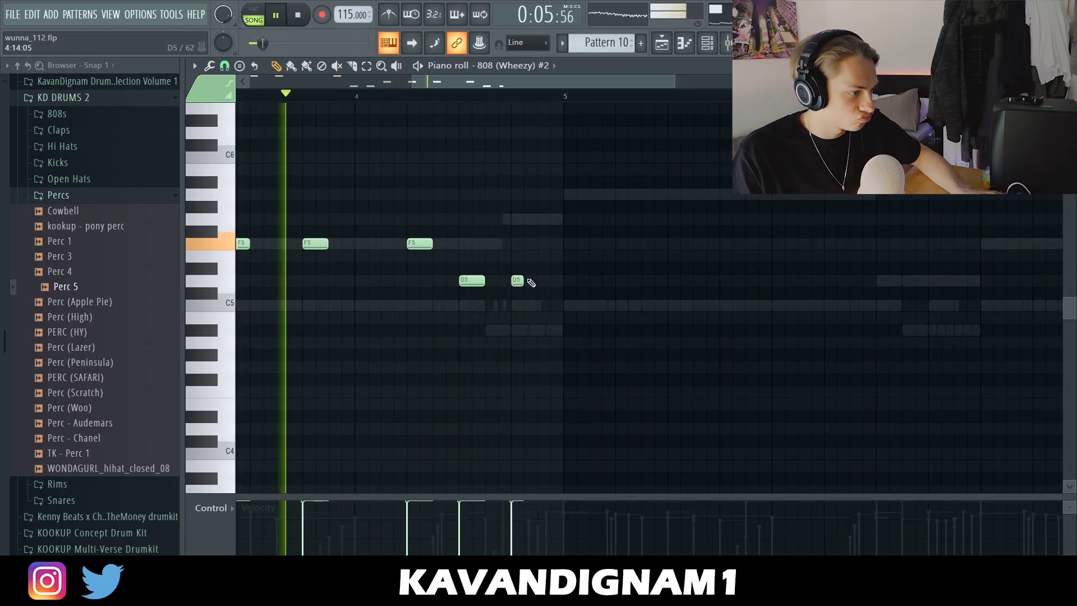
{"action": "left_click", "coordinate": [543, 219]}
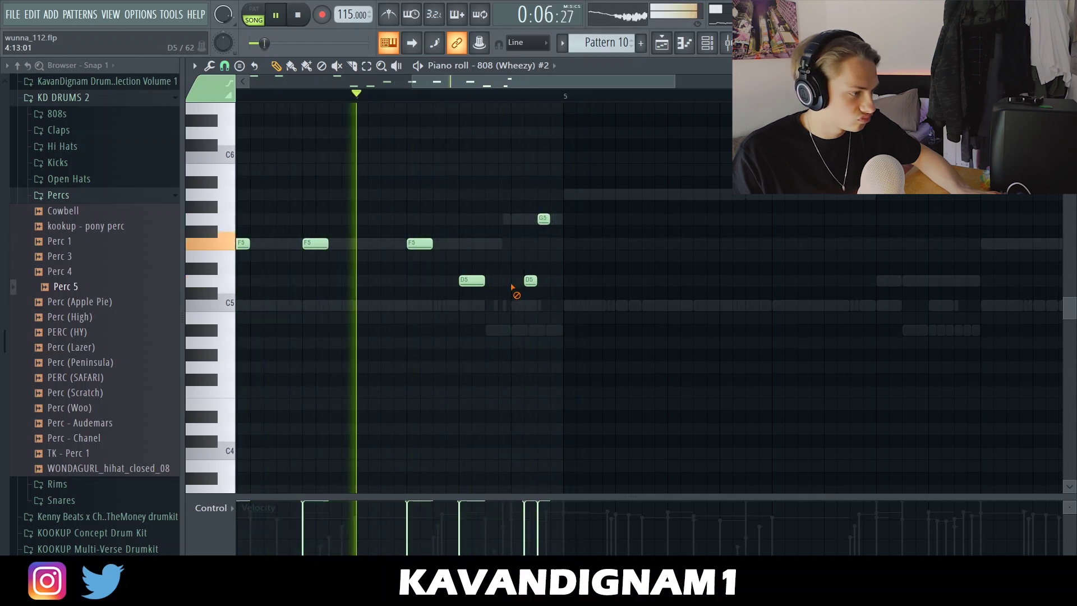
{"action": "left_click", "coordinate": [504, 280]}
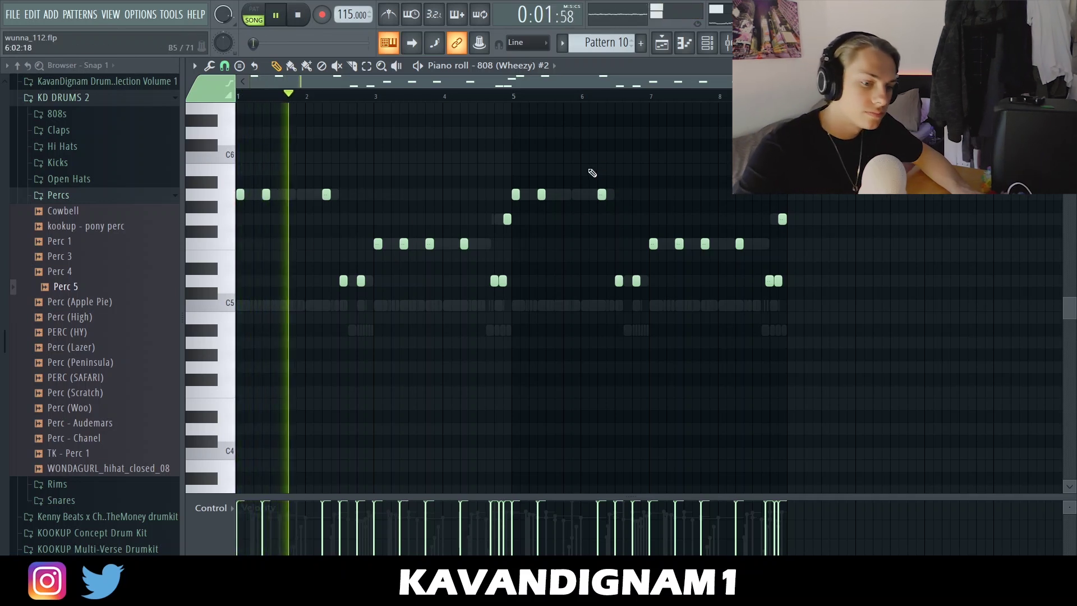
- Delete the second D5 note in bar 2 and the third F5 note in bar 3, and recopy bars 1 to 4 over bars 5 to 8
{"action": "right_click", "coordinate": [359, 279]}
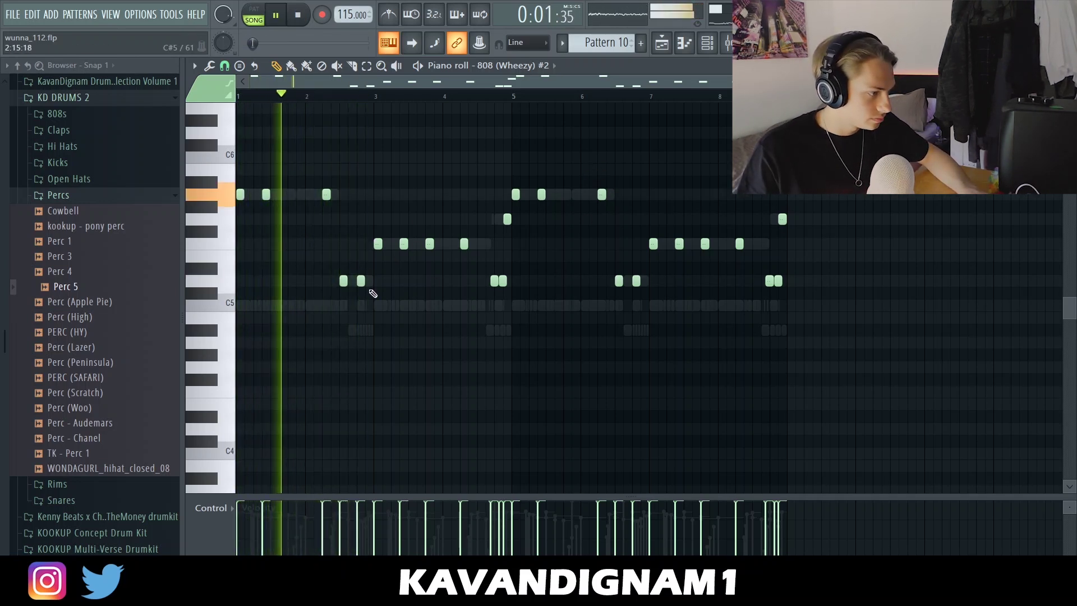
{"action": "right_click", "coordinate": [429, 243]}
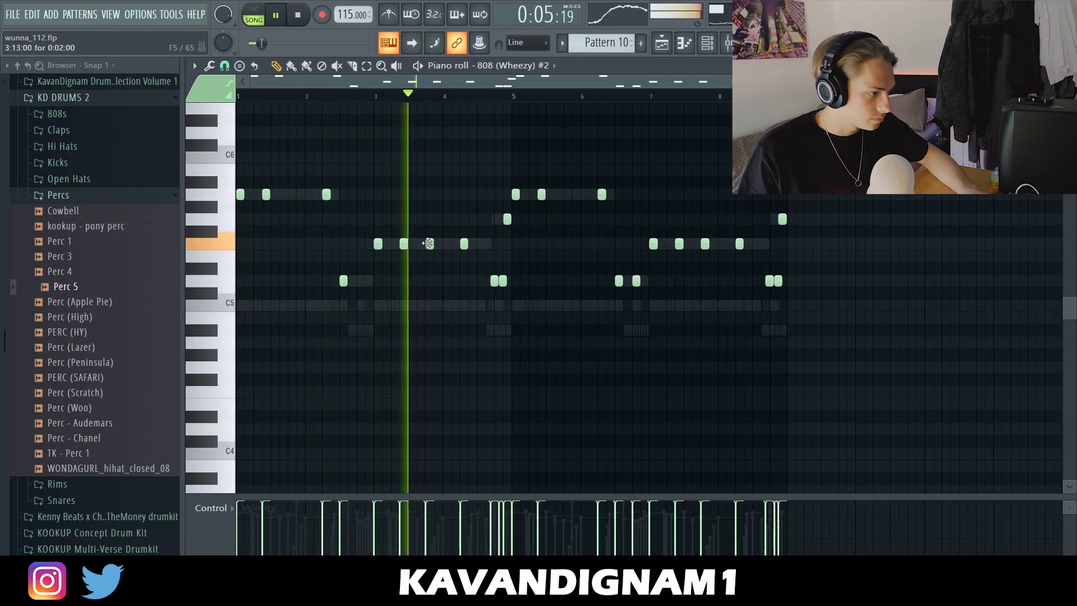
{"action": "left_click_drag", "start_coordinate": [1028, 346], "coordinate": [517, 116]}
{"action": "key", "text": "Delete"}
{"action": "key", "text": "ctrl+b"}
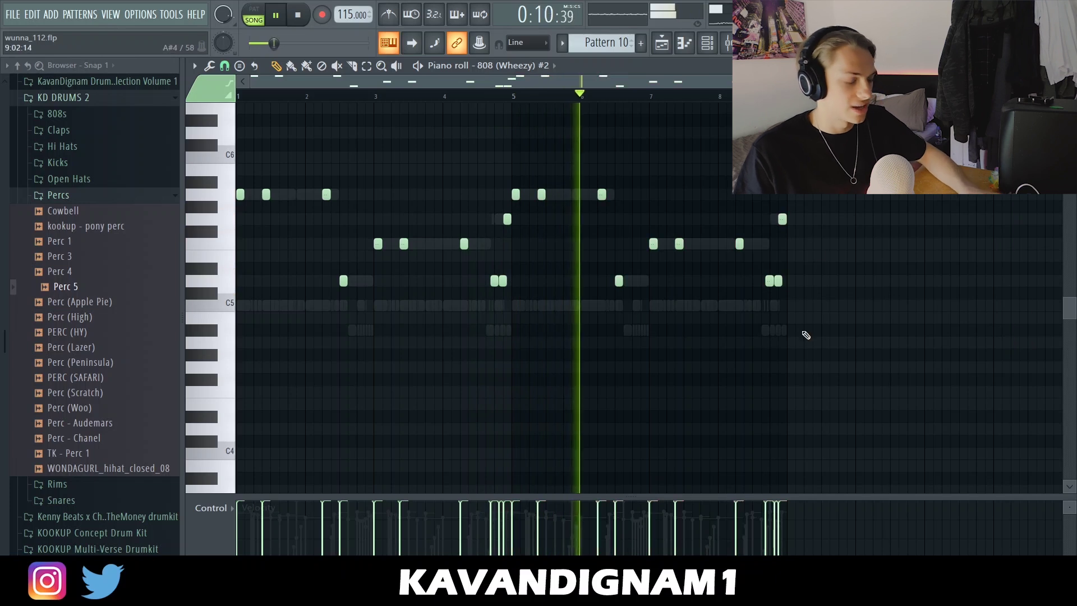
- Route the clap, 808, snare, hat and percussion channels to mixer inserts 15 to 22 and balance the tracks up to Pyrex Hat during playback
{"action": "left_click", "coordinate": [708, 43]}
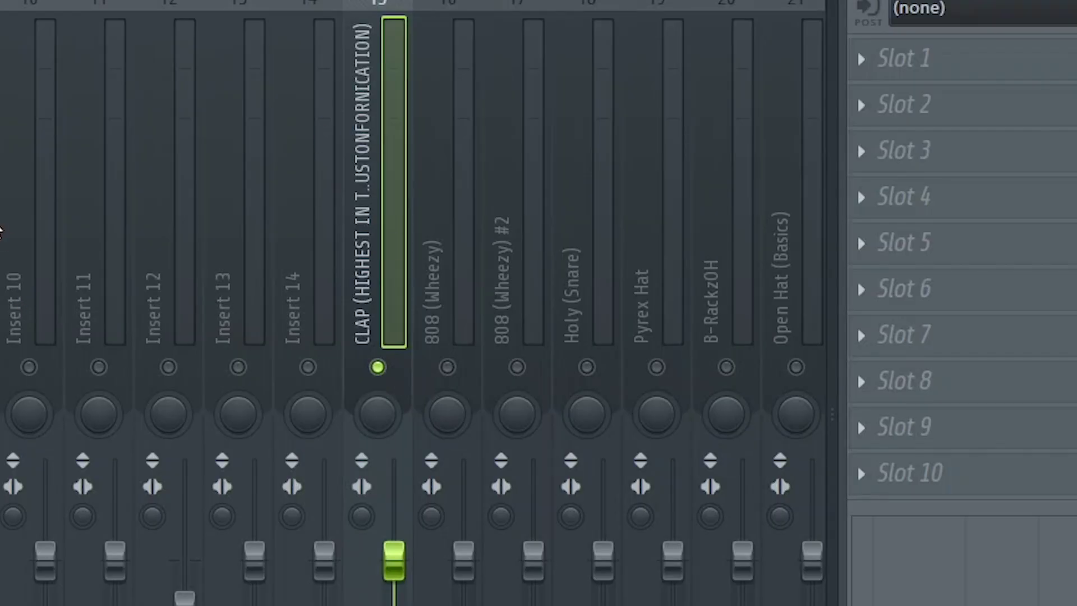
{"action": "key", "text": "space"}
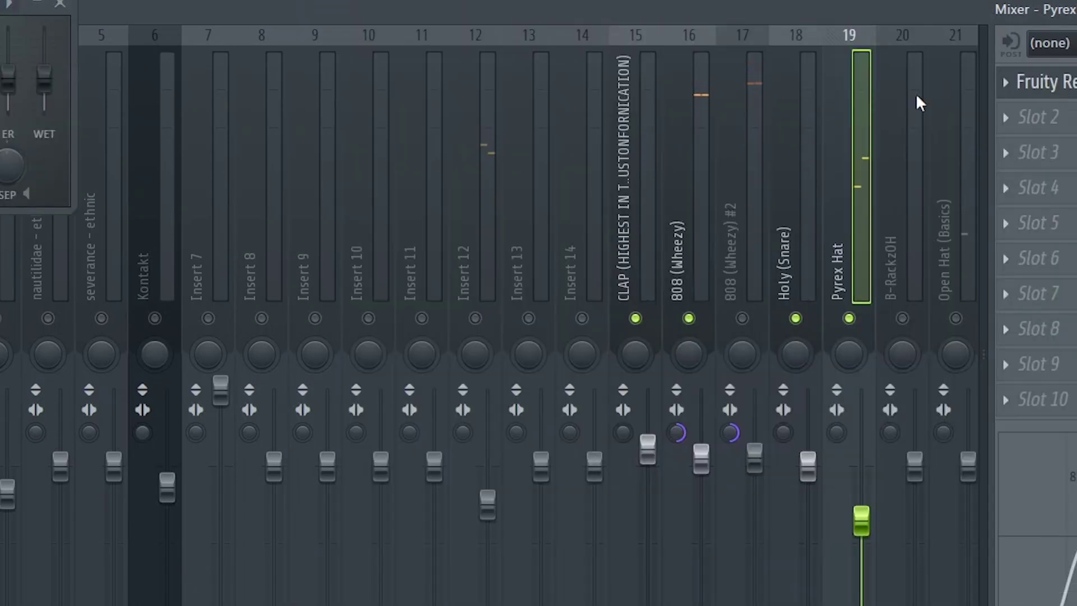
- Lower the mixer faders of B-RackzOH, Open Hat (Basics) and Perc 5 to balance them with the other drums
{"action": "key", "text": "Right"}
{"action": "left_click_drag", "start_coordinate": [487, 466], "coordinate": [475, 505]}
{"action": "key", "text": "Right"}
{"action": "left_click_drag", "start_coordinate": [541, 466], "coordinate": [540, 527]}
{"action": "scroll", "coordinate": [166, 329], "scroll_direction": "up", "scroll_amount": 3}
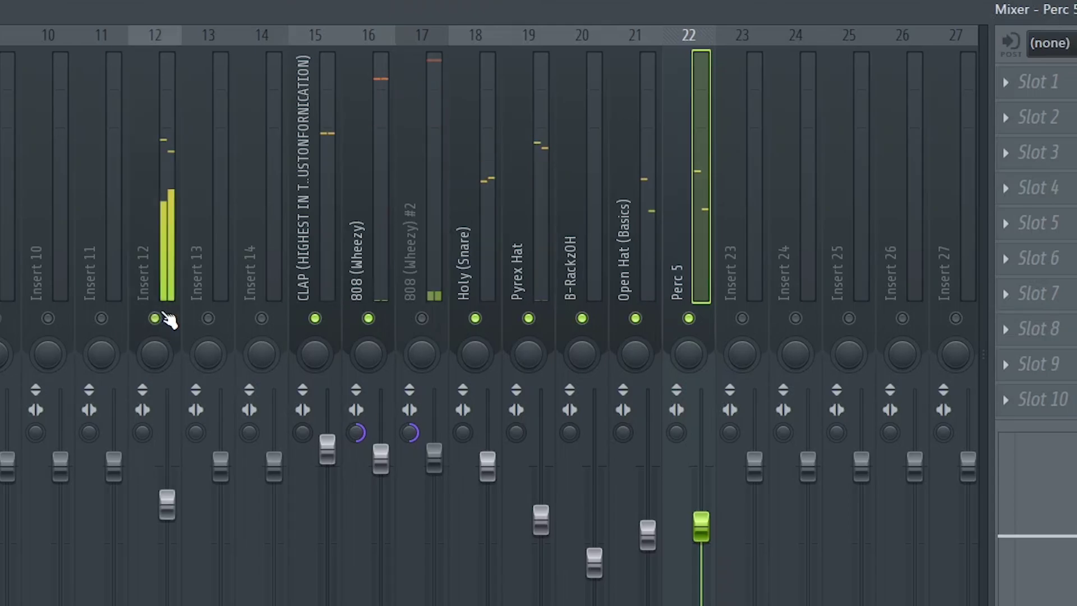
- Arrange the melody audio across tracks 1 to 3 and the drum patterns on tracks 5 to 12 from bar 9, with 808 #2 and Open Hat from bar 25
{"action": "left_click", "coordinate": [166, 320]}
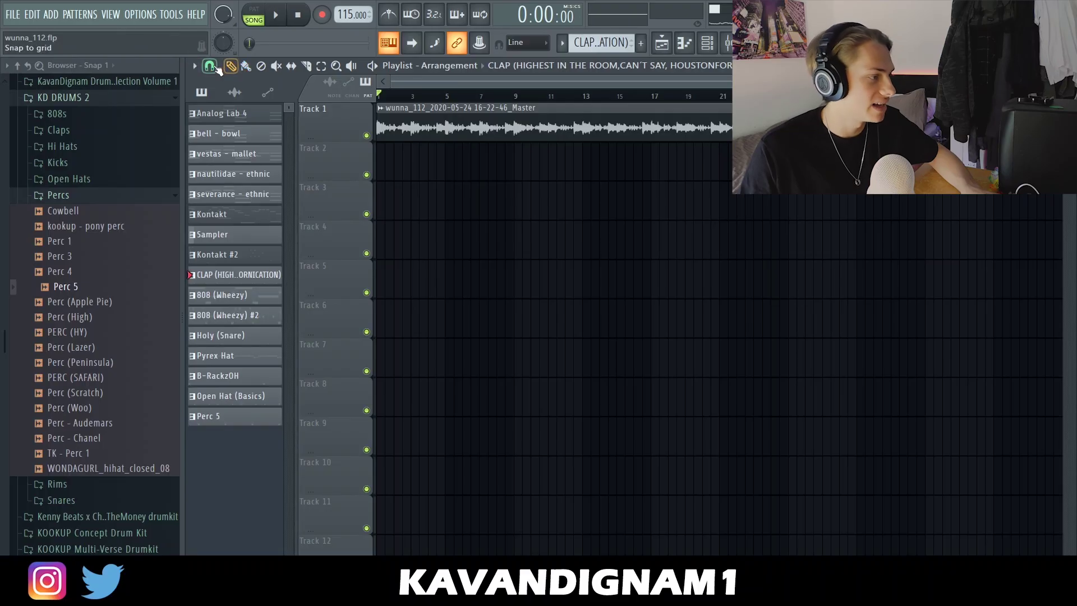
{"action": "left_click", "coordinate": [215, 66]}
{"action": "left_click", "coordinate": [221, 102]}
{"action": "left_click", "coordinate": [276, 66]}
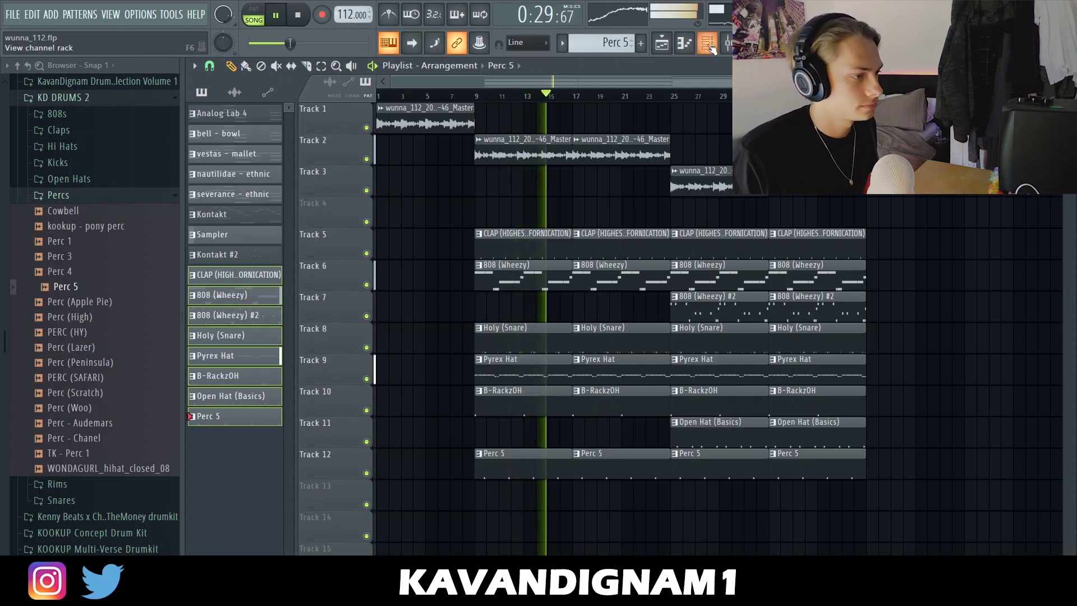
- Pause playback, open the Holy (Snare) pattern's notes, select those late in bar 3, and resume playback of the arrangement
{"action": "left_click", "coordinate": [620, 351]}
{"action": "key", "text": "space"}
{"action": "double_click", "coordinate": [520, 335]}
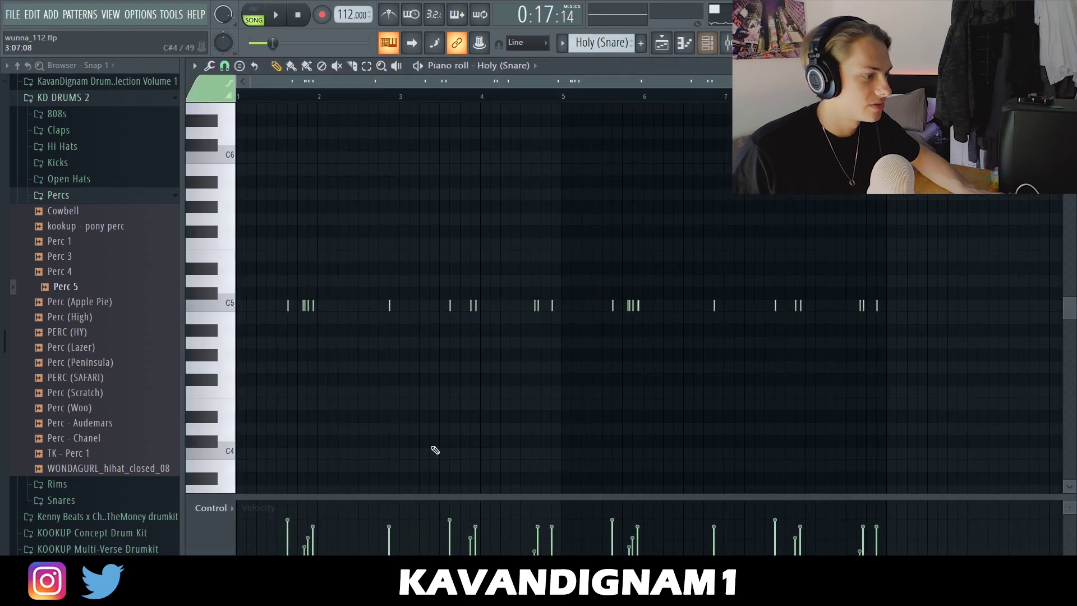
{"action": "left_click_drag", "start_coordinate": [449, 264], "coordinate": [505, 369]}
{"action": "left_click", "coordinate": [672, 50]}
{"action": "key", "text": "space"}
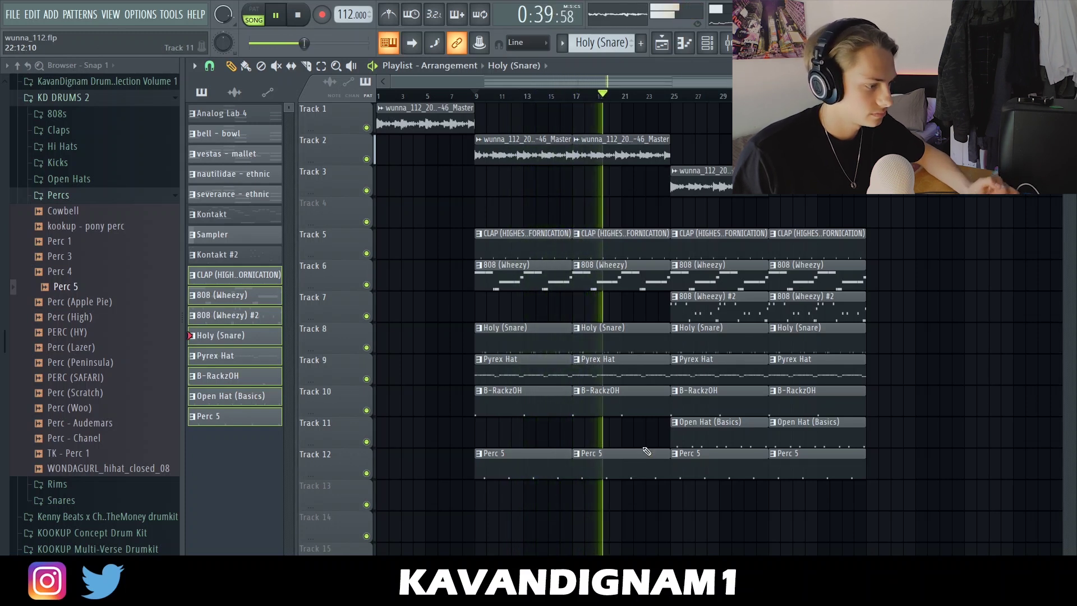
- Add an Open Hat (Basics) clip at bar 17, clear both 808s from bars 25 to 32, and delete the 808 (Wheezy) clip at bar 33
{"action": "left_click", "coordinate": [634, 432]}
{"action": "right_click", "coordinate": [709, 258]}
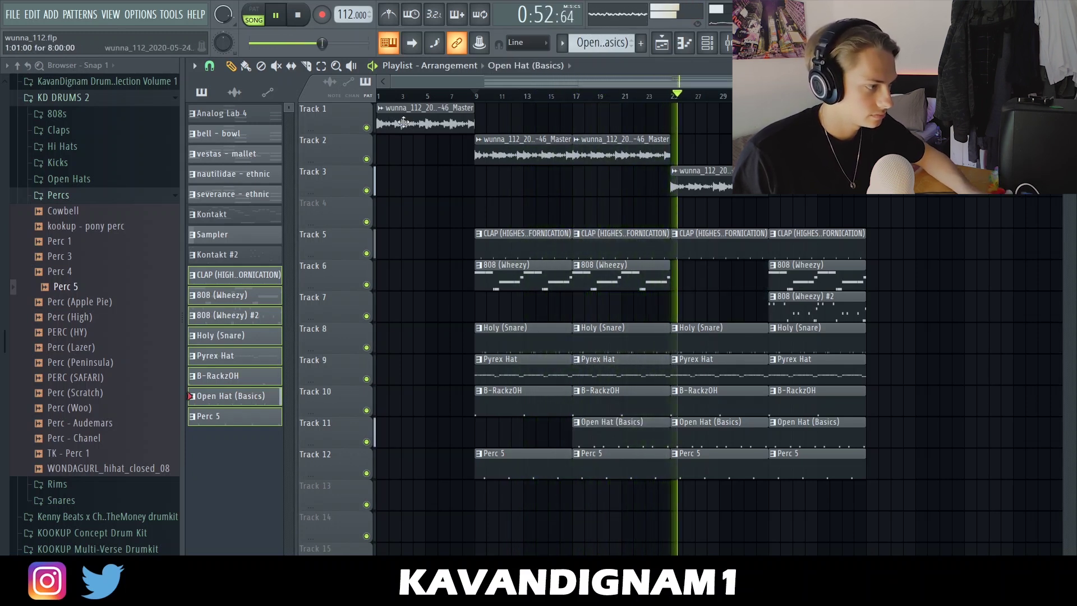
{"action": "right_click", "coordinate": [813, 275]}
- Duplicate the arrangement from bar 9 so the copy begins at bar 41, and trim its first 808 (Wheezy) clip to start midway through bar 42
{"action": "key", "text": "ctrl+b"}
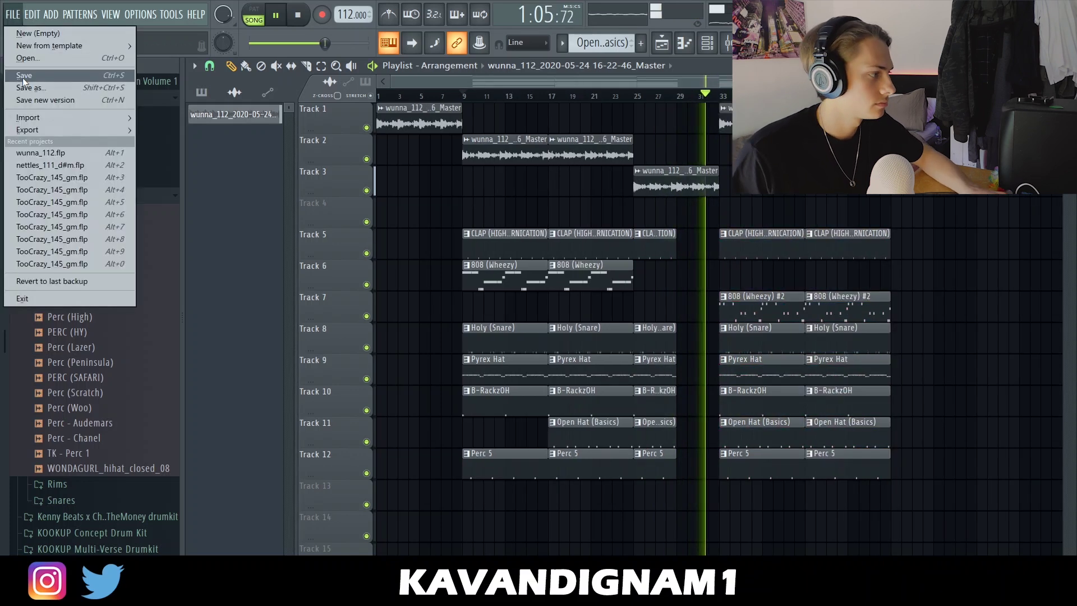
{"action": "scroll", "coordinate": [758, 250], "scroll_direction": "down", "scroll_amount": 1}
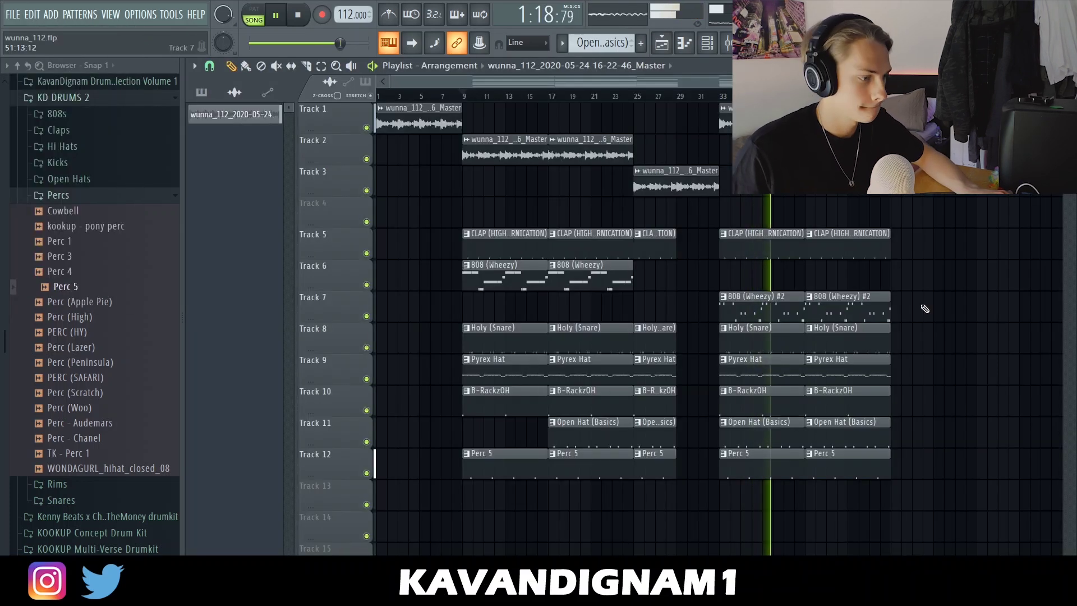
{"action": "key", "text": "ctrl+z"}
{"action": "left_click_drag", "start_coordinate": [908, 507], "coordinate": [466, 107]}
{"action": "key", "text": "ctrl+b"}
{"action": "scroll", "coordinate": [673, 281], "scroll_direction": "right", "scroll_amount": 3}
{"action": "left_click_drag", "start_coordinate": [656, 277], "coordinate": [676, 277]}
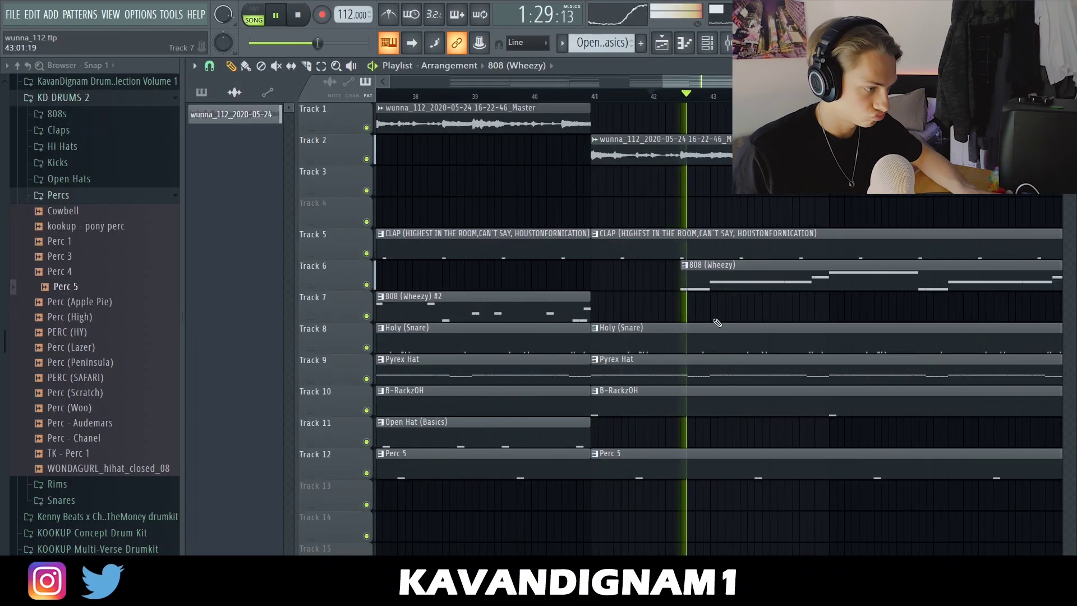
- Stop playback and review the arrangement by selecting its sections in turn: the intro, bars 9 to 24, 25 to 32, 33 to 40, and bar 41 onward
{"action": "key", "text": "space"}
{"action": "scroll", "coordinate": [464, 214], "scroll_direction": "down", "scroll_amount": 2}
{"action": "left_click", "coordinate": [417, 131]}
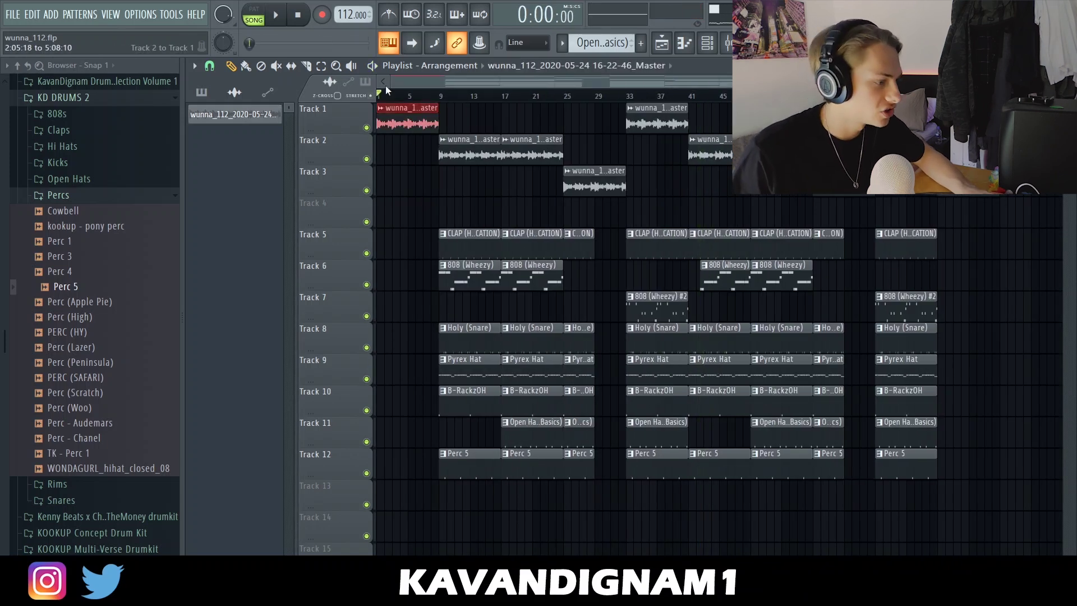
{"action": "left_click_drag", "start_coordinate": [446, 138], "coordinate": [582, 503]}
{"action": "left_click", "coordinate": [582, 504]}
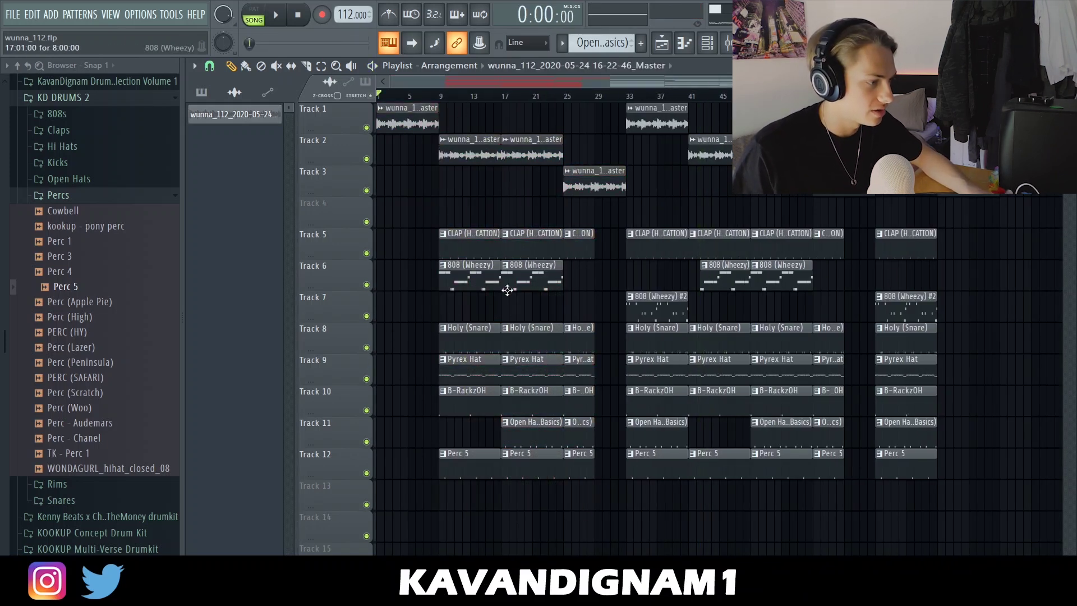
{"action": "left_click_drag", "start_coordinate": [587, 145], "coordinate": [620, 513]}
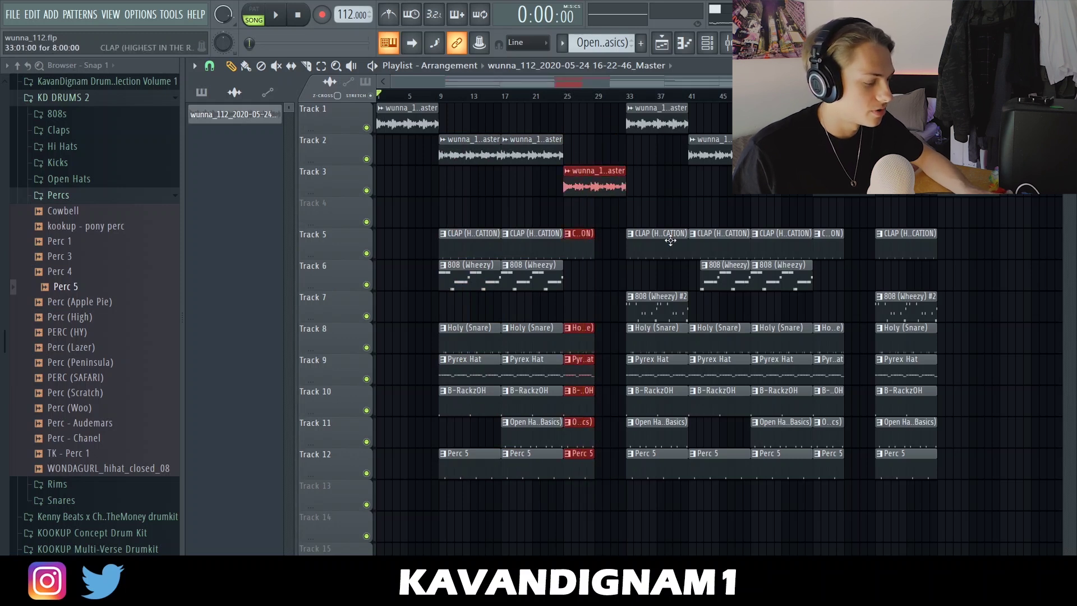
{"action": "left_click", "coordinate": [633, 119]}
{"action": "left_click_drag", "start_coordinate": [644, 211], "coordinate": [679, 504]}
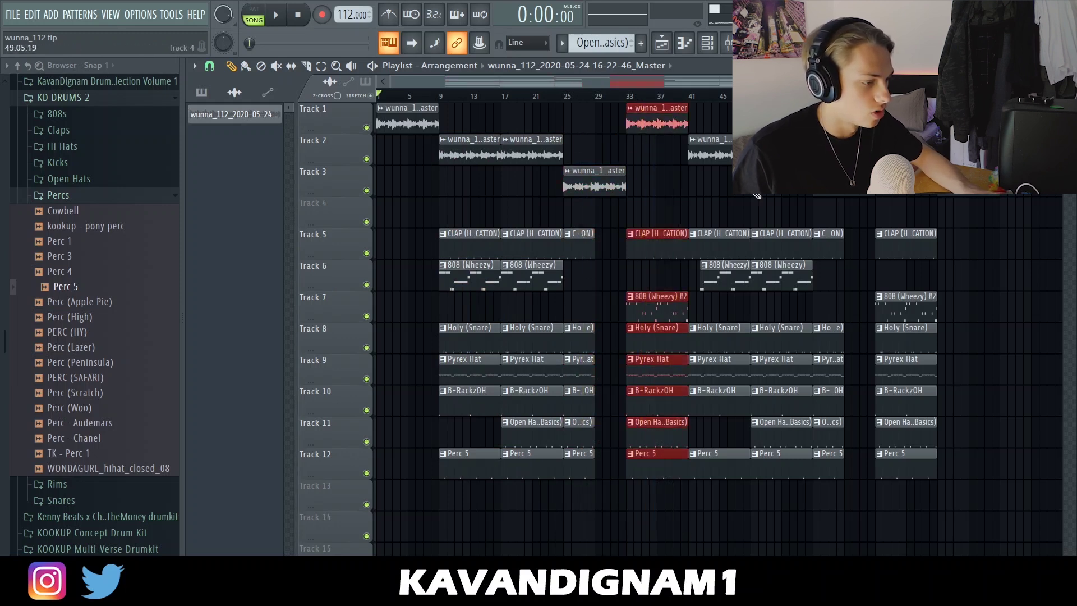
{"action": "left_click_drag", "start_coordinate": [712, 116], "coordinate": [867, 464]}
{"action": "left_click", "coordinate": [701, 298], "text": "ctrl"}
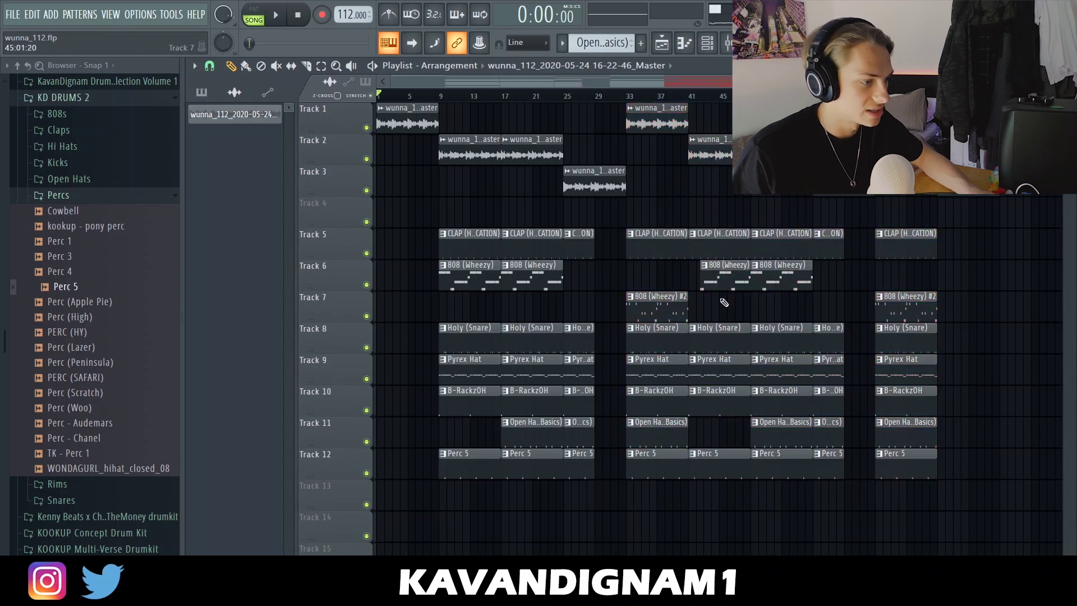
- Audition the arrangement from bar 41, remove the Holy (Snare) clip from bars 41 to 48, and stop playback
{"action": "scroll", "coordinate": [697, 284], "scroll_direction": "up", "scroll_amount": 3}
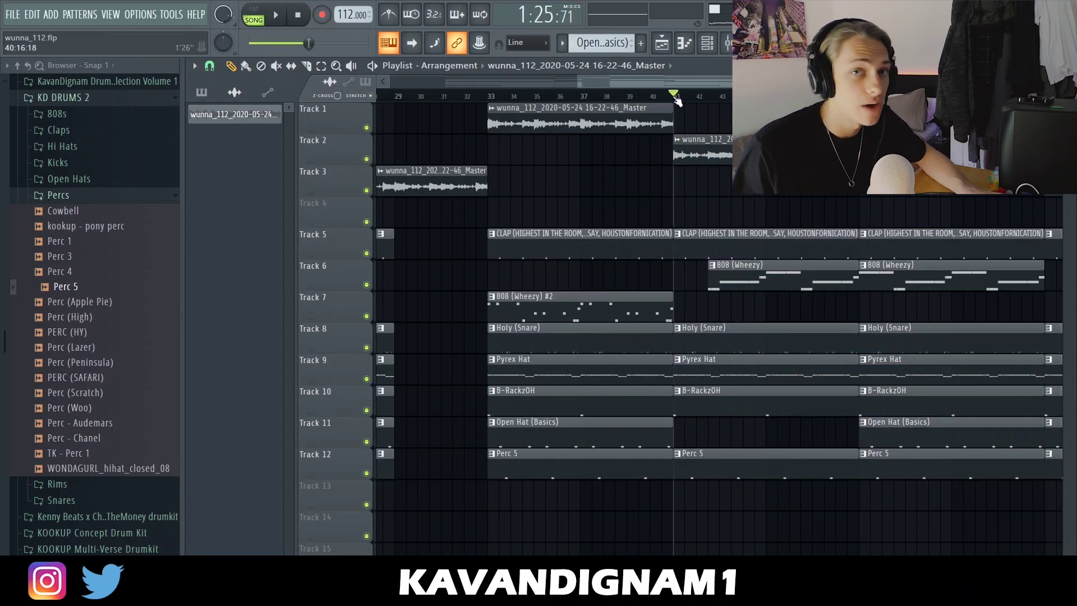
{"action": "key", "text": "space"}
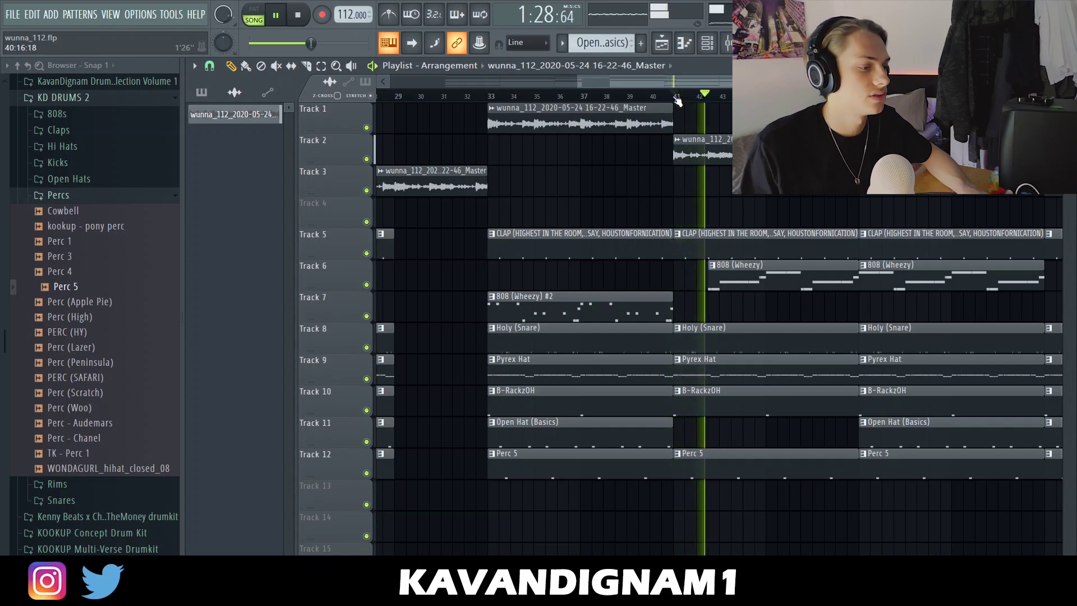
{"action": "scroll", "coordinate": [728, 206], "scroll_direction": "down", "scroll_amount": 4}
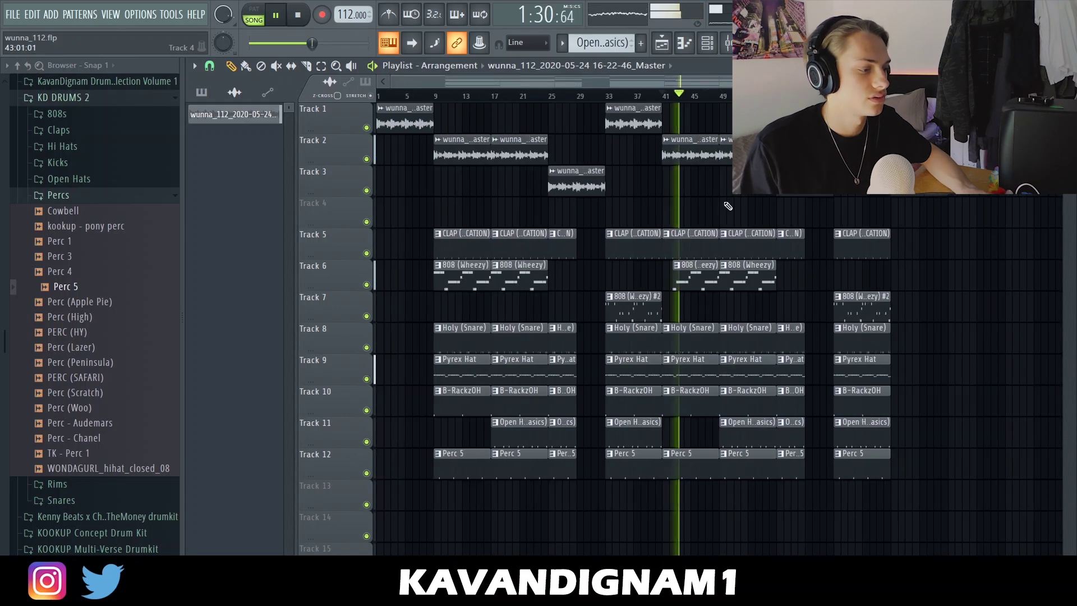
{"action": "scroll", "coordinate": [692, 338], "scroll_direction": "up", "scroll_amount": 3}
{"action": "key", "text": "space"}
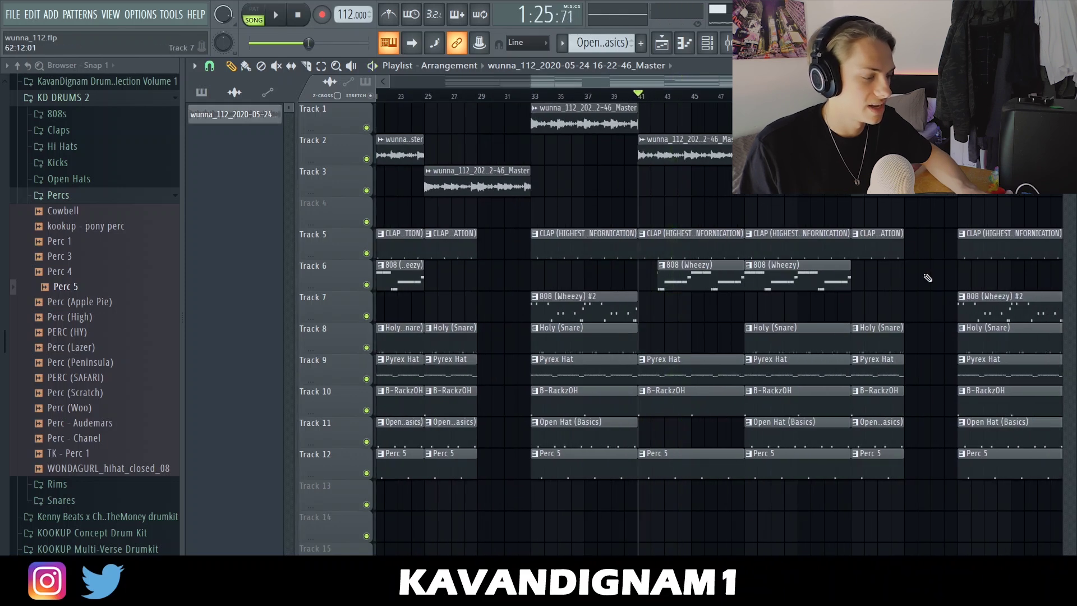
{"action": "scroll", "coordinate": [803, 325], "scroll_direction": "down", "scroll_amount": 3}
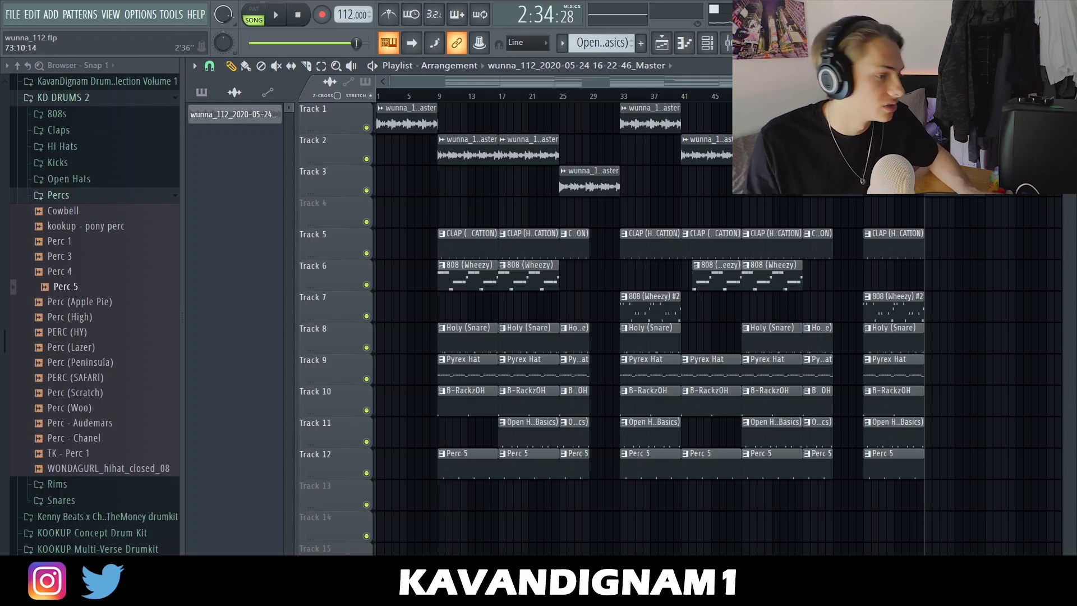
{"action": "left_click", "coordinate": [298, 15]}
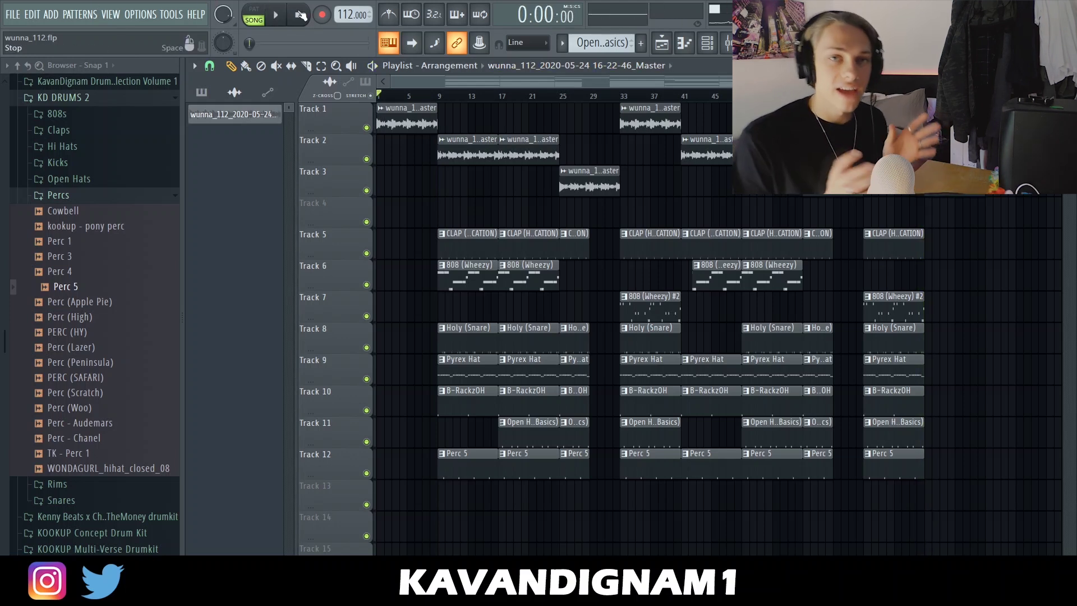